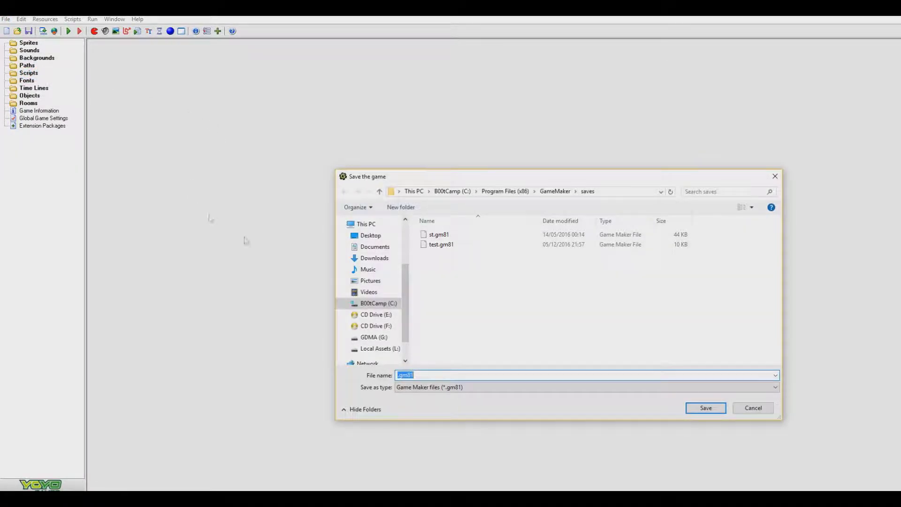
Step: Enter example before the .gm81 extension as the file name and save the game
click(399, 374)
text(exasmmple)
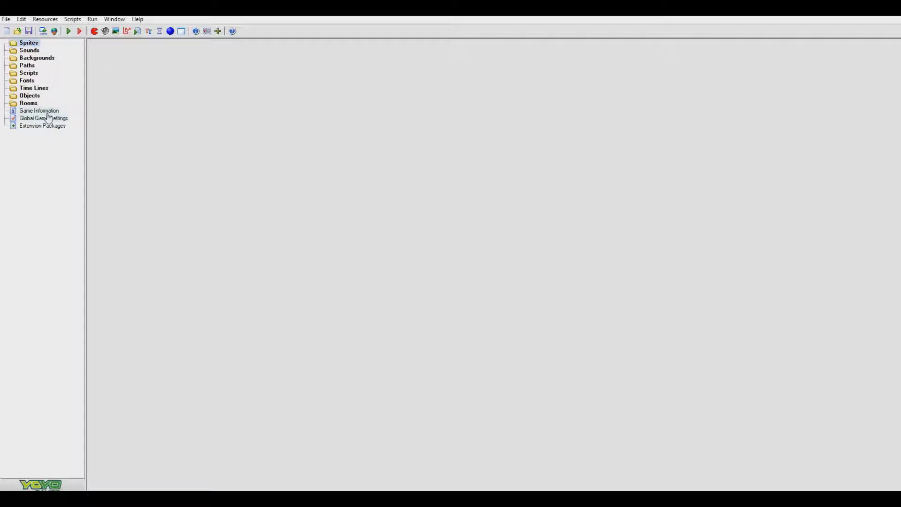
click(44, 111)
double_click(42, 112)
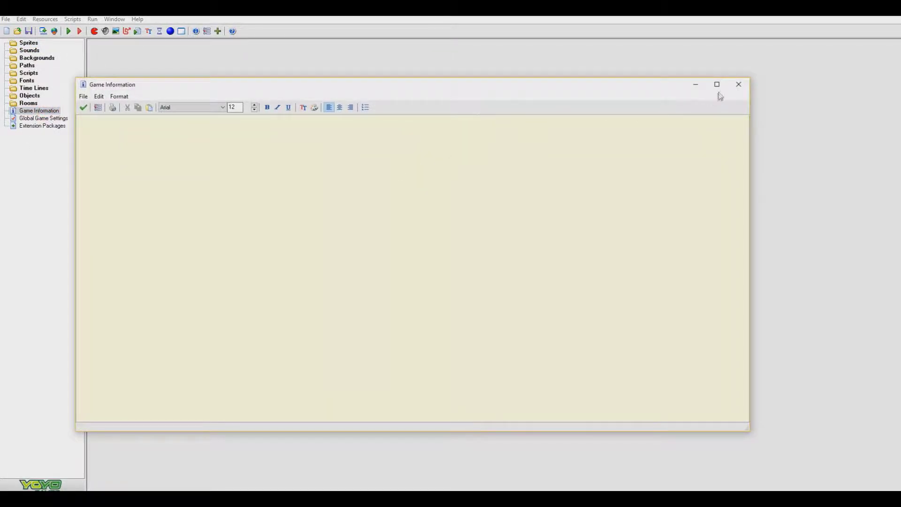
click(738, 83)
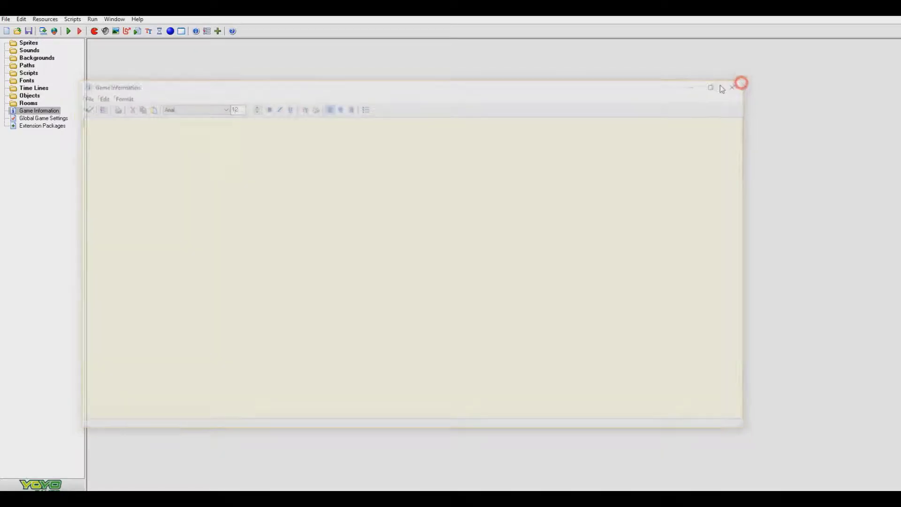
double_click(41, 118)
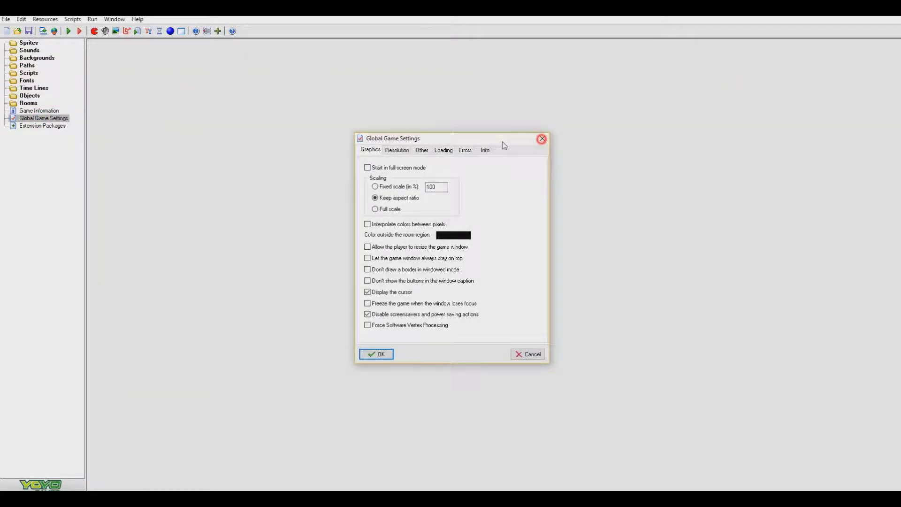
click(539, 139)
double_click(43, 127)
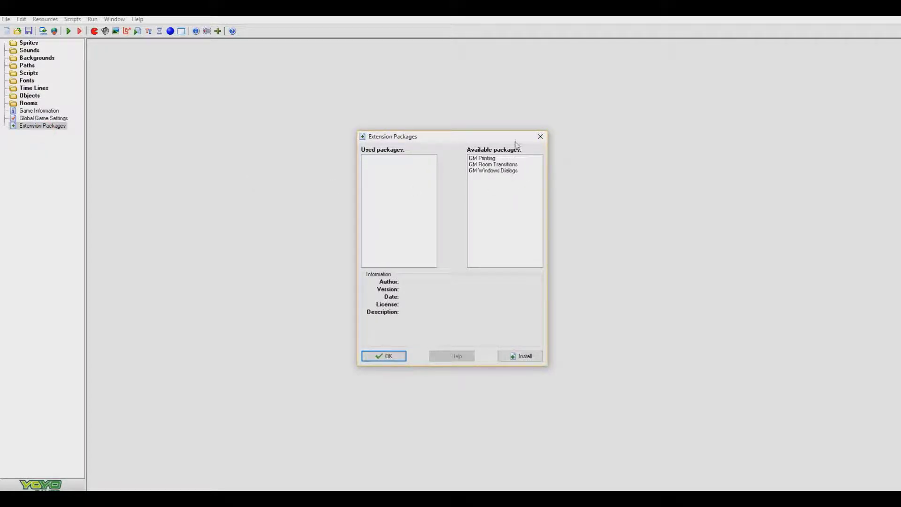
drag(478, 136, 427, 138)
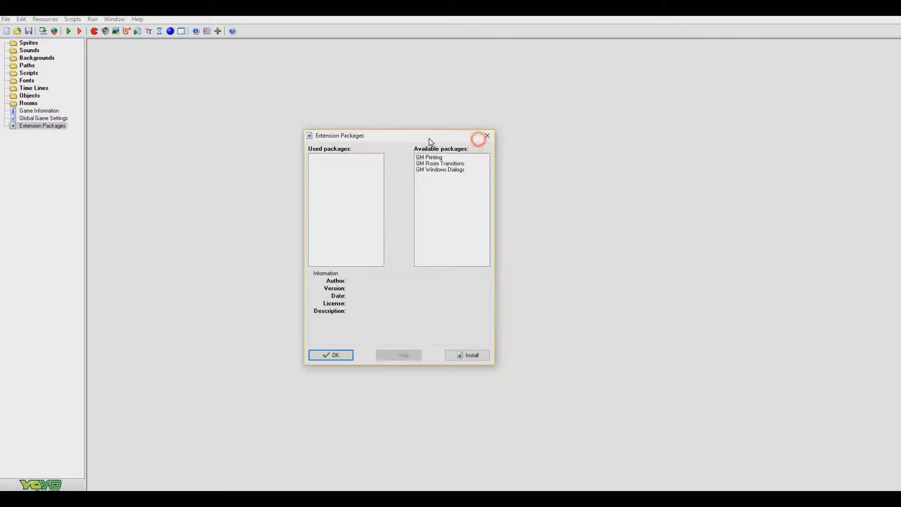
click(488, 137)
click(141, 87)
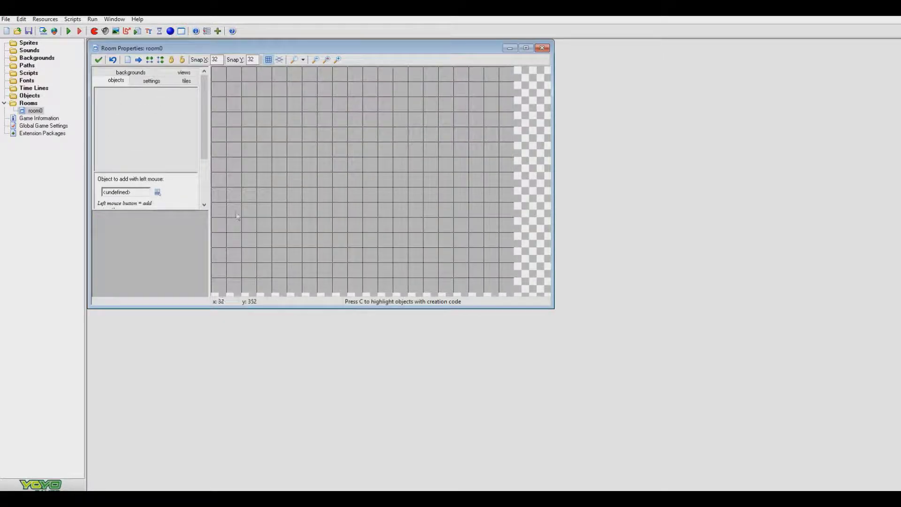
Step: Maximize the room0 editor, then create a new object under the Objects group
click(526, 48)
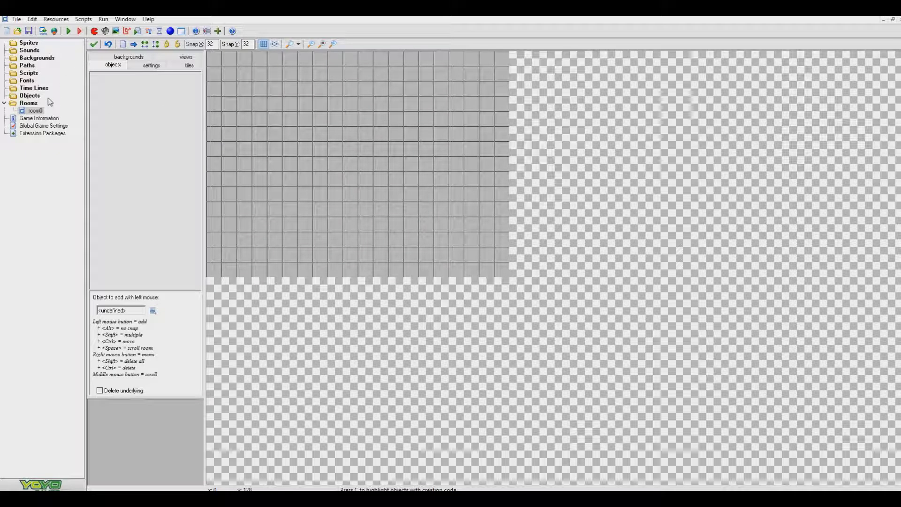
click(28, 43)
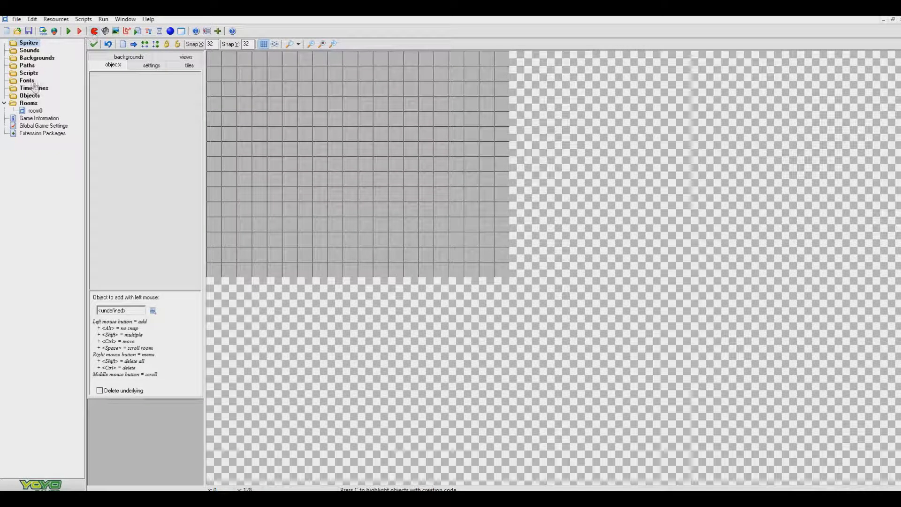
click(29, 96)
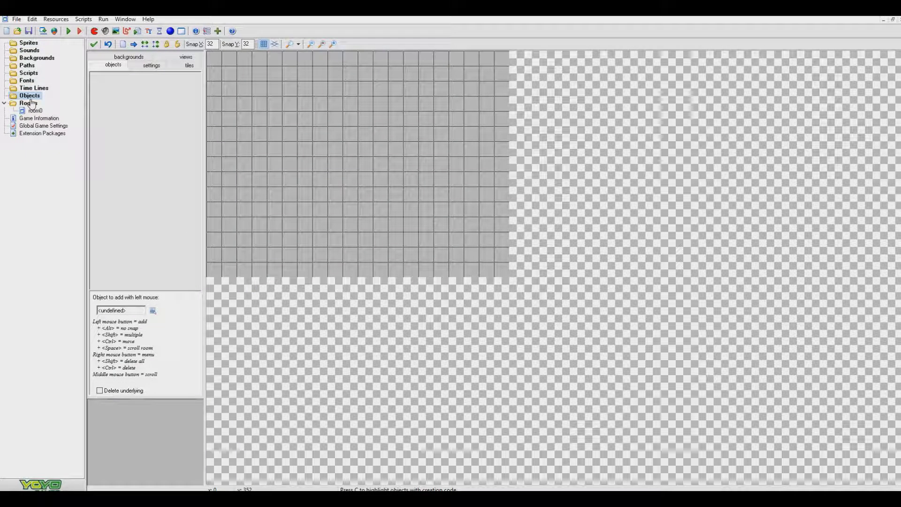
click(170, 31)
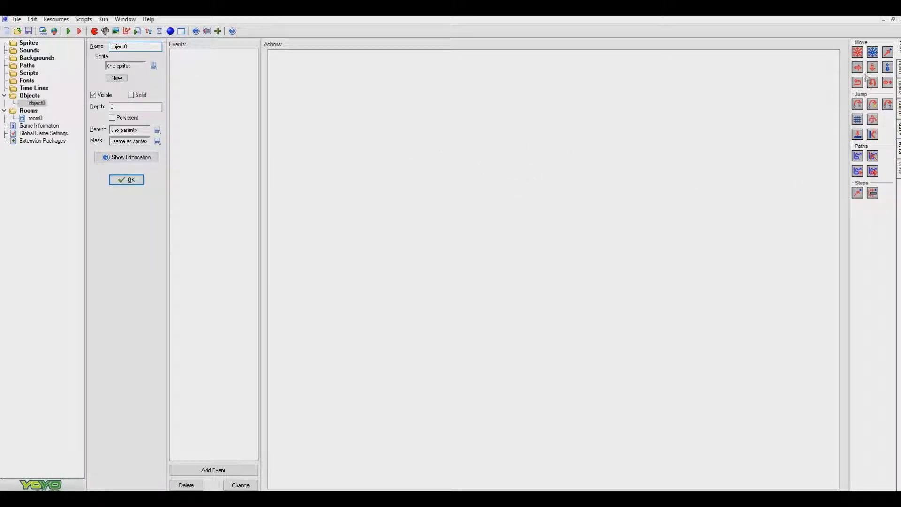
Step: Browse through object0's action tabs, ending back on the movement actions
click(898, 69)
click(898, 87)
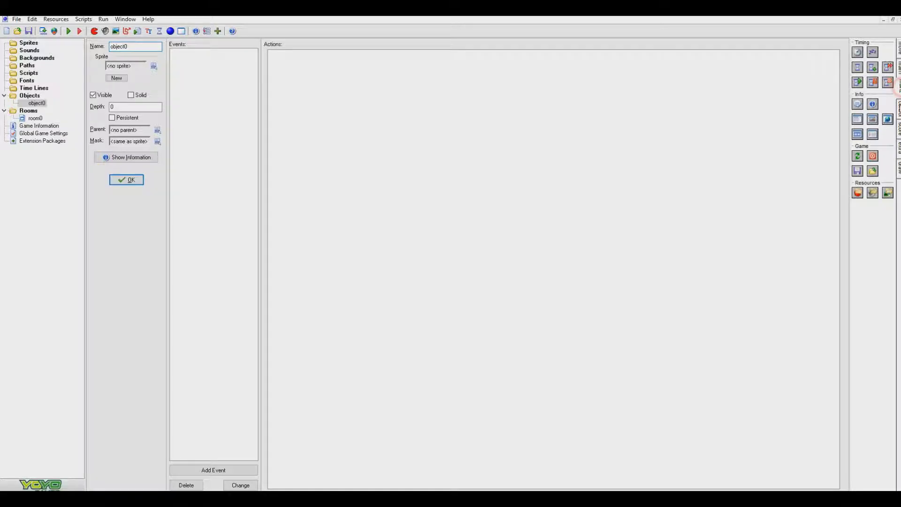
click(897, 107)
click(898, 128)
click(898, 147)
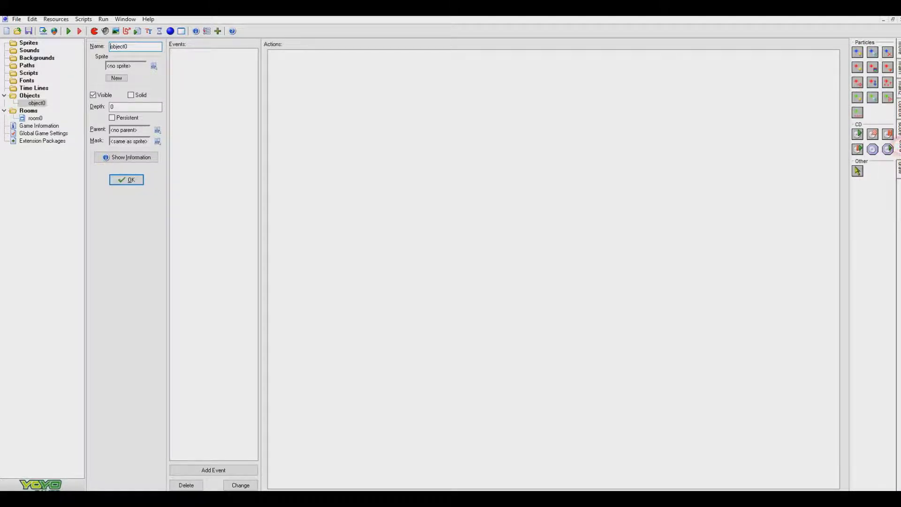
click(898, 167)
click(898, 47)
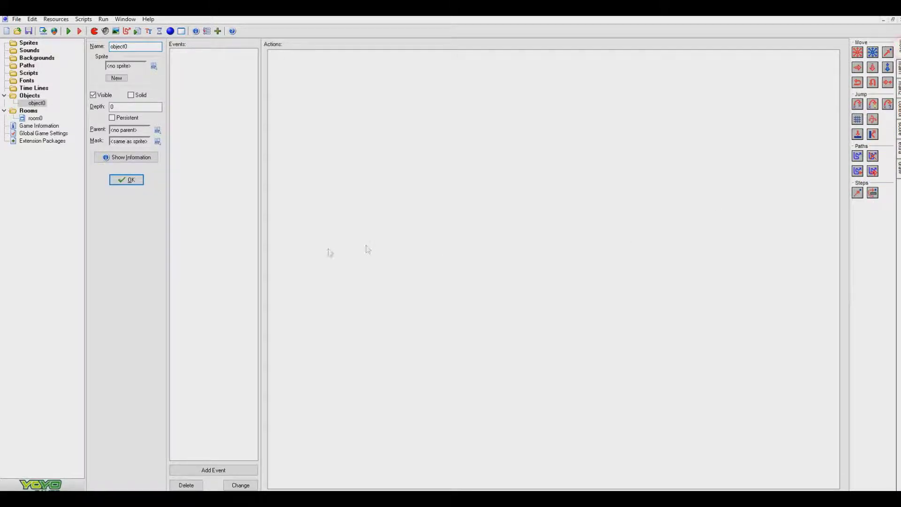
Step: Start adding an event to object0, then cancel without adding one
click(244, 471)
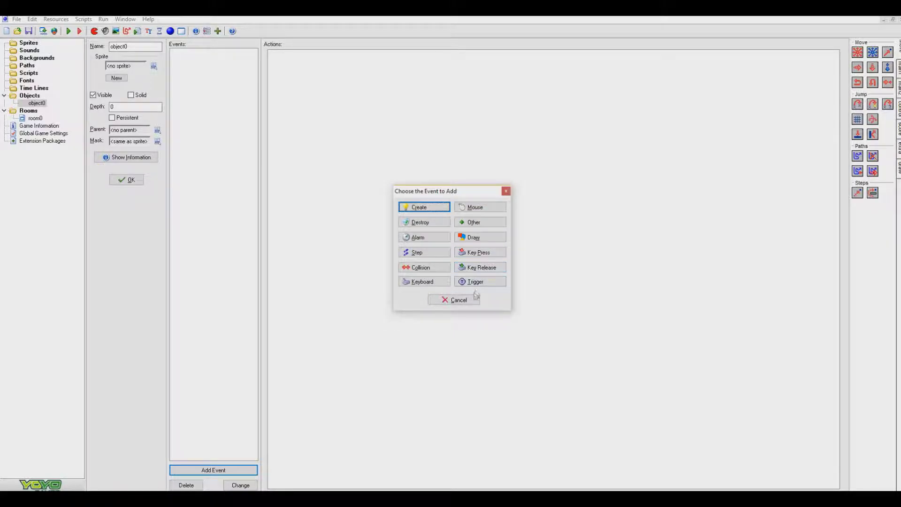
click(448, 300)
click(417, 297)
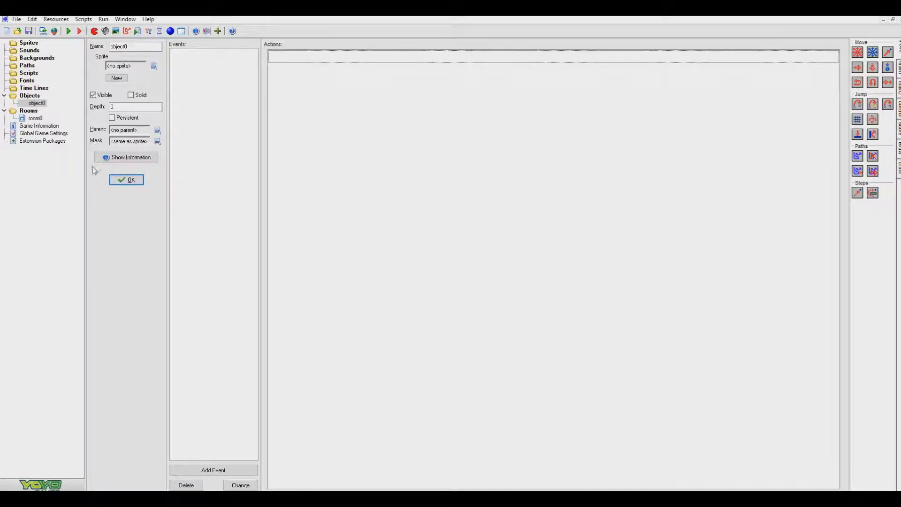
Step: Create sprite0 and open a new empty 32×32 frame for painting
click(94, 33)
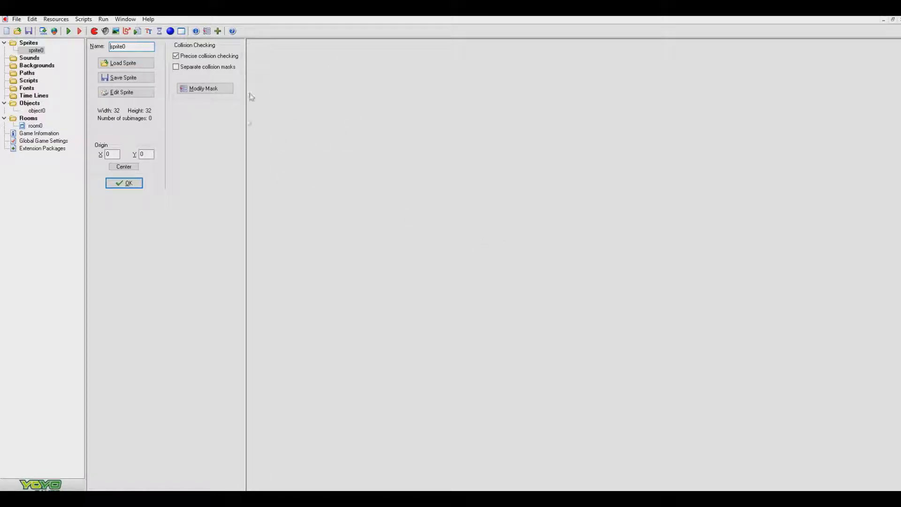
click(142, 94)
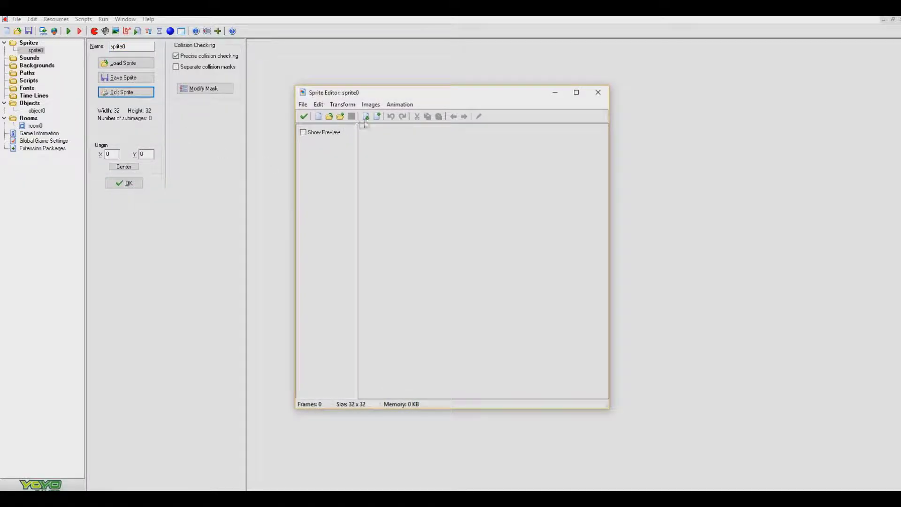
click(379, 117)
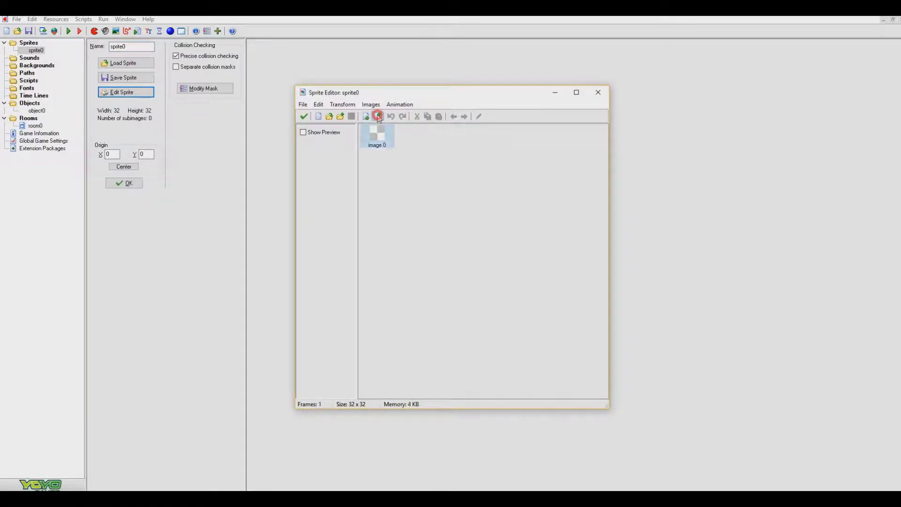
double_click(380, 140)
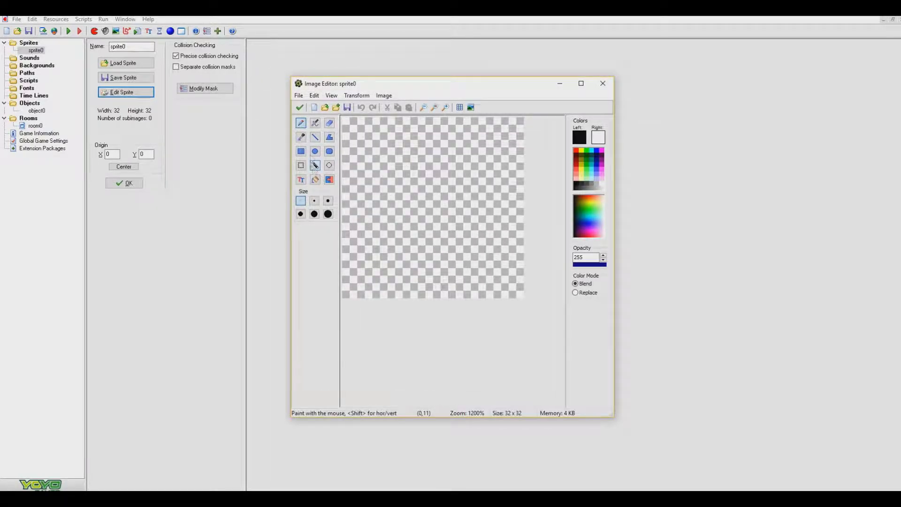
Step: Draw an outlined circle filling the canvas with the ellipse tool and accept it
click(315, 150)
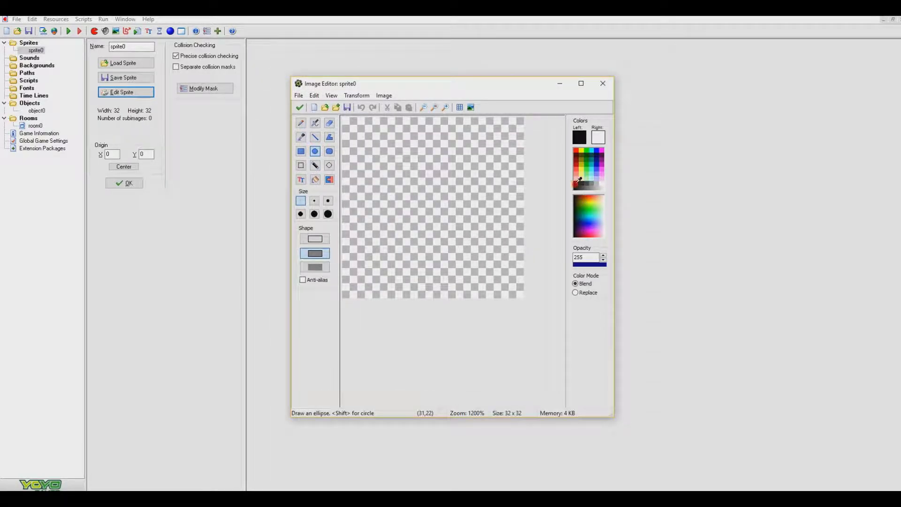
drag(350, 118, 521, 291)
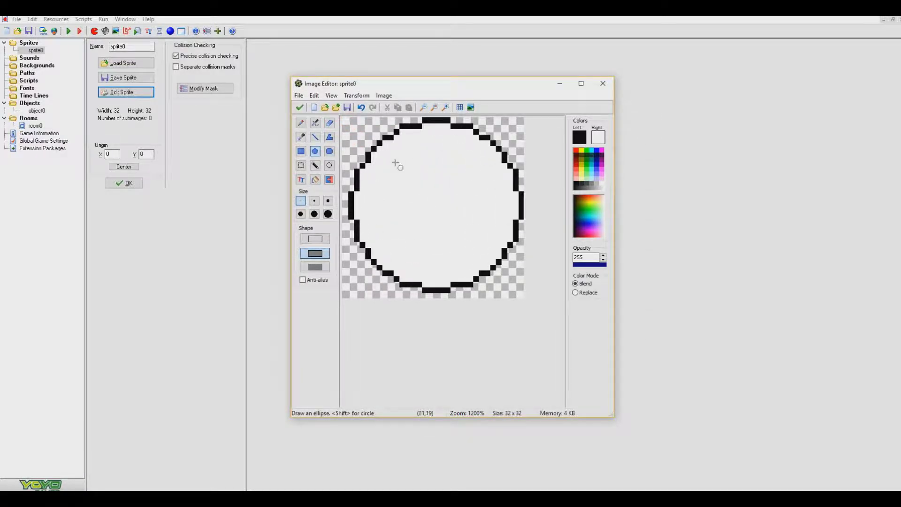
drag(343, 118, 523, 299)
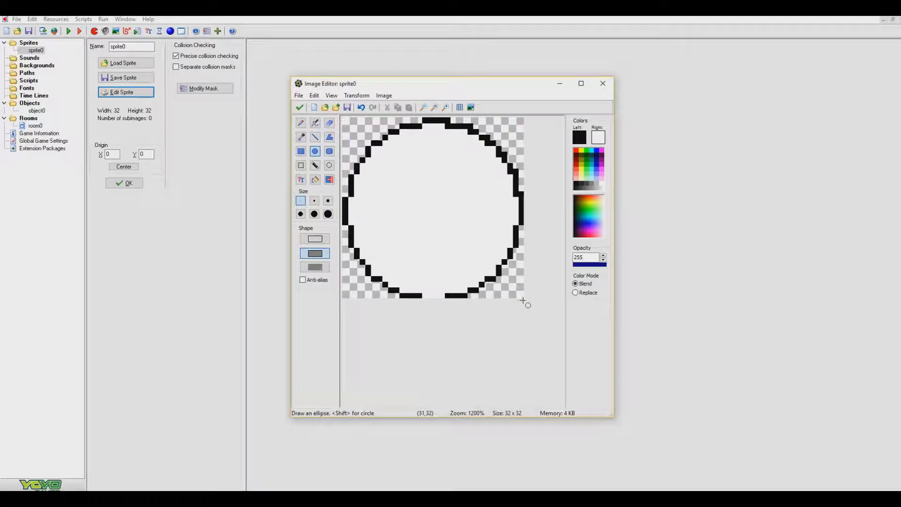
click(421, 353)
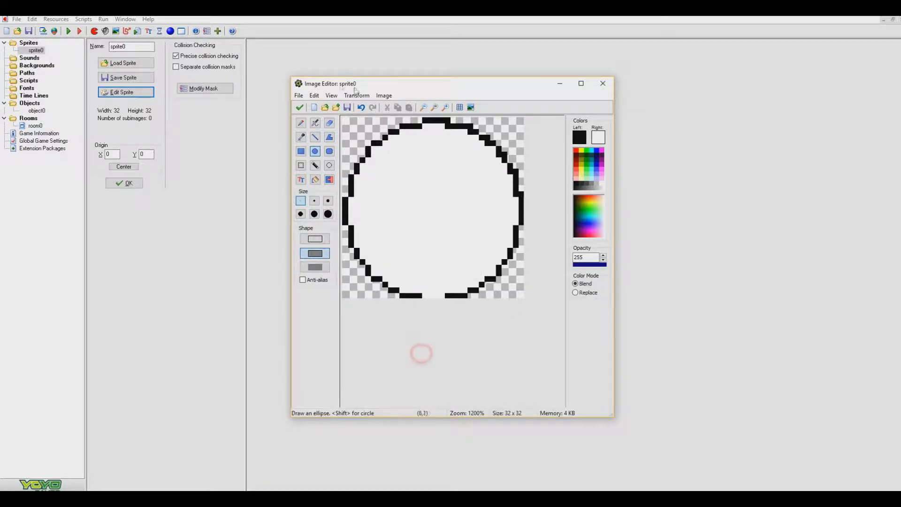
click(299, 108)
click(302, 113)
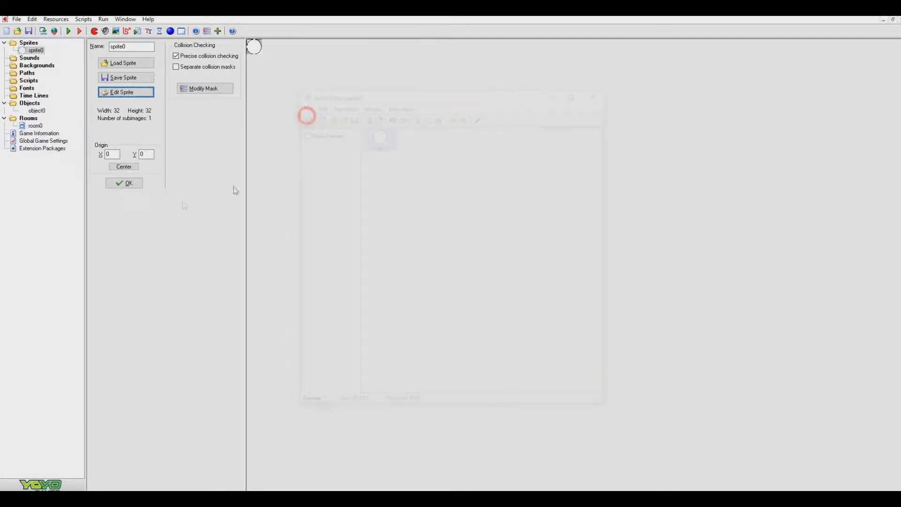
Step: Confirm sprite0's properties and return to object0
click(127, 185)
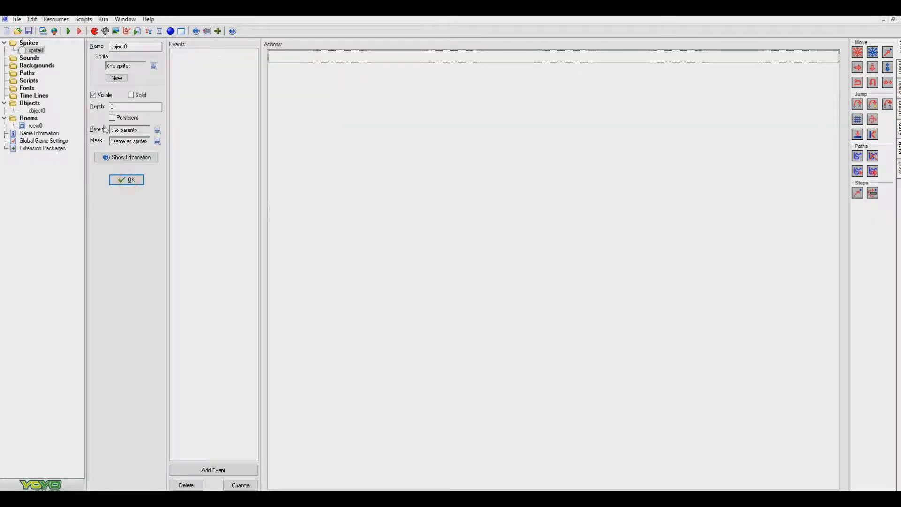
click(37, 112)
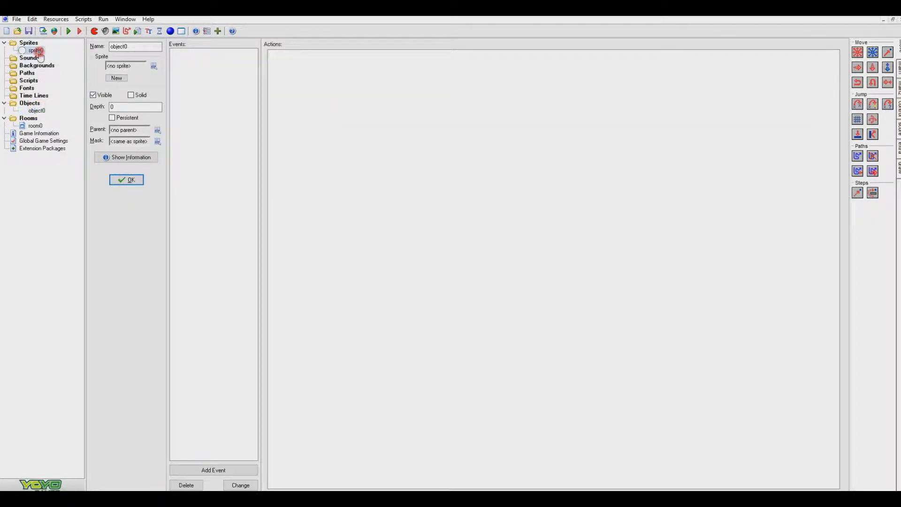
click(37, 111)
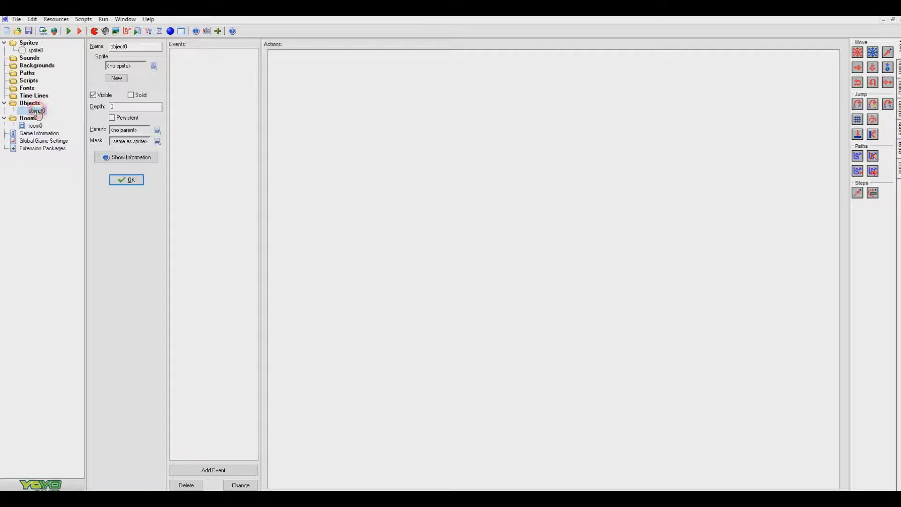
click(180, 226)
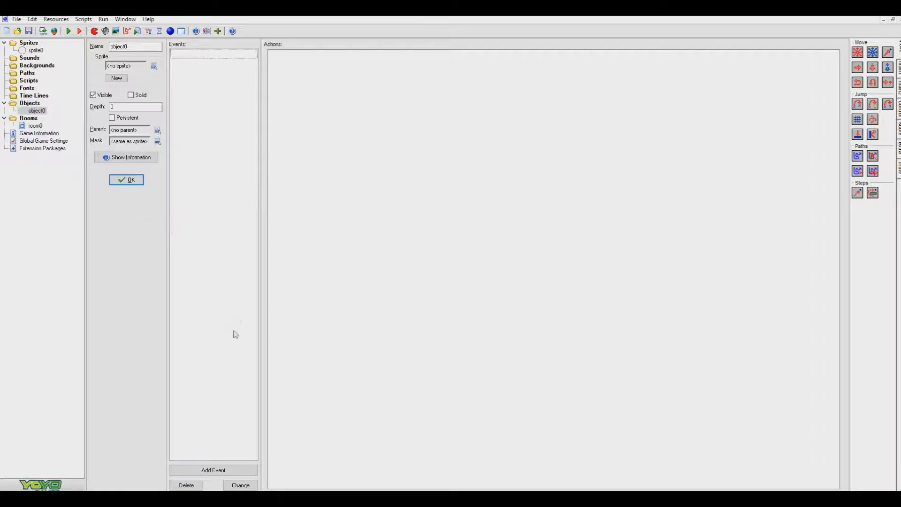
Step: Add a Key Press event for the A key to object0
click(215, 469)
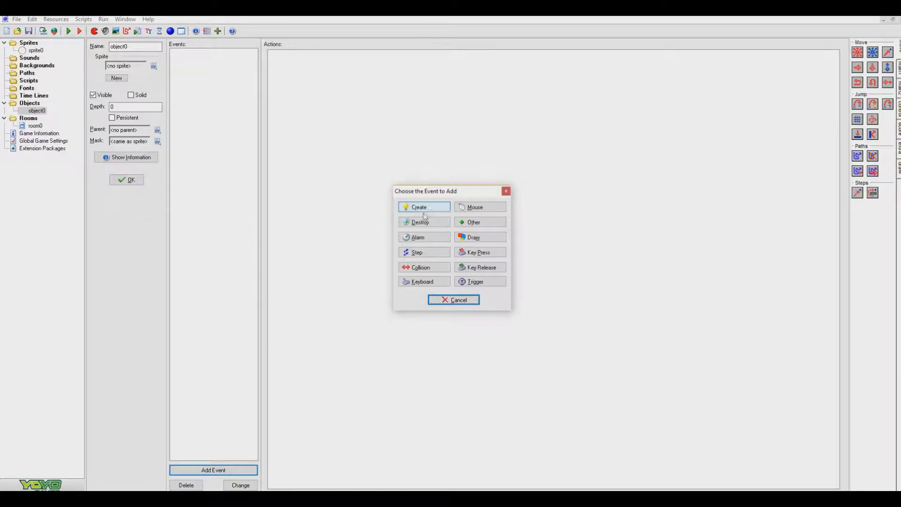
click(433, 191)
drag(428, 194, 346, 188)
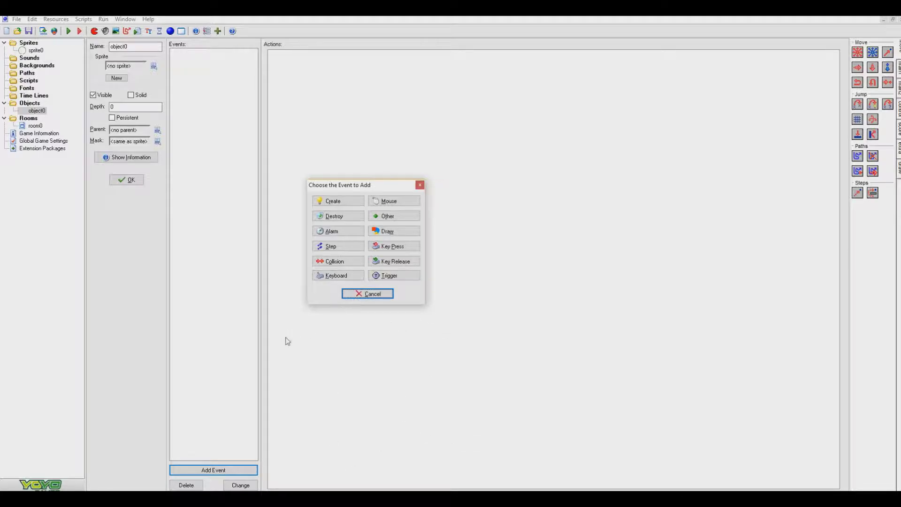
click(323, 276)
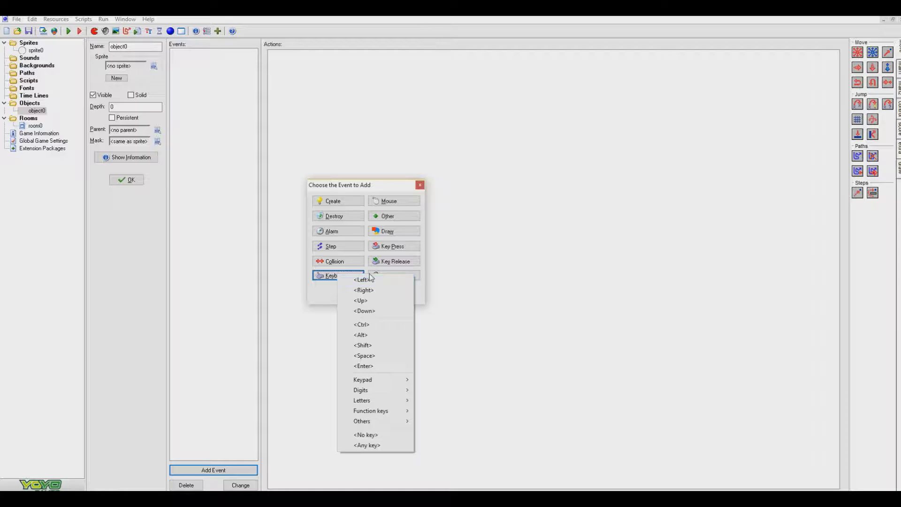
click(393, 245)
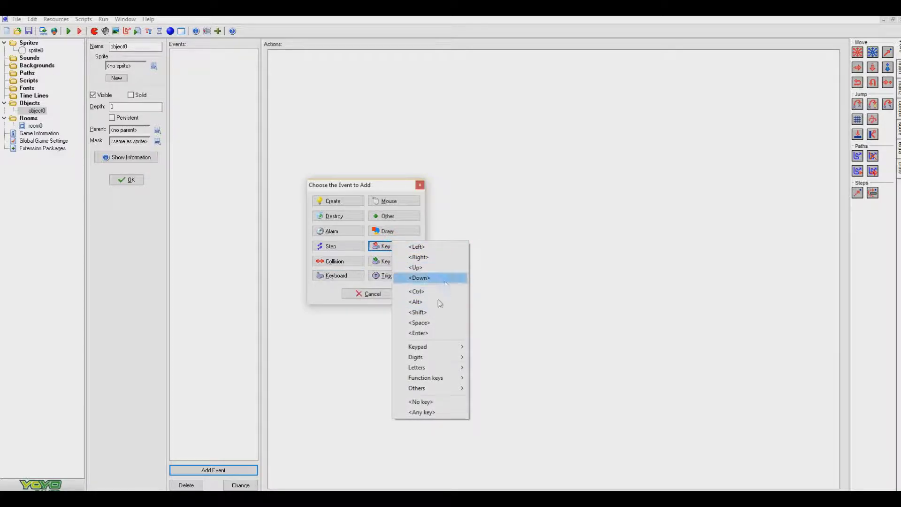
mouse_move(450, 388)
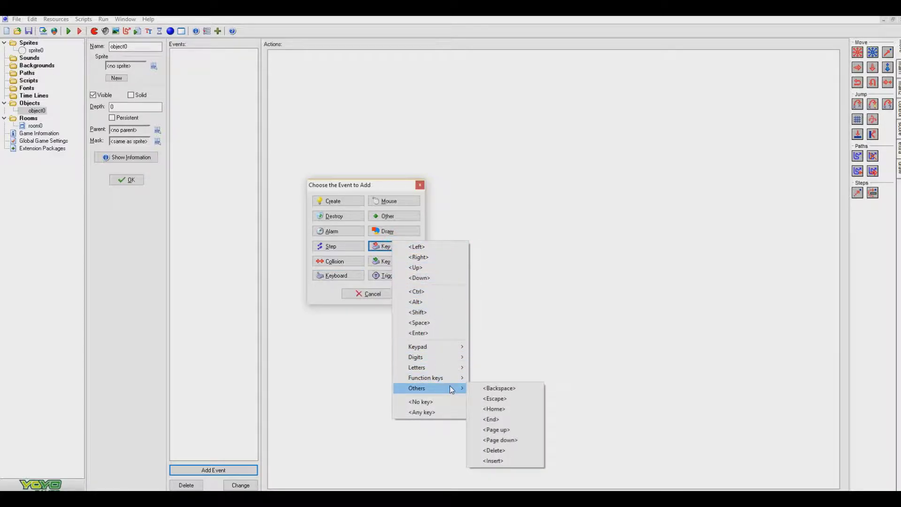
click(476, 366)
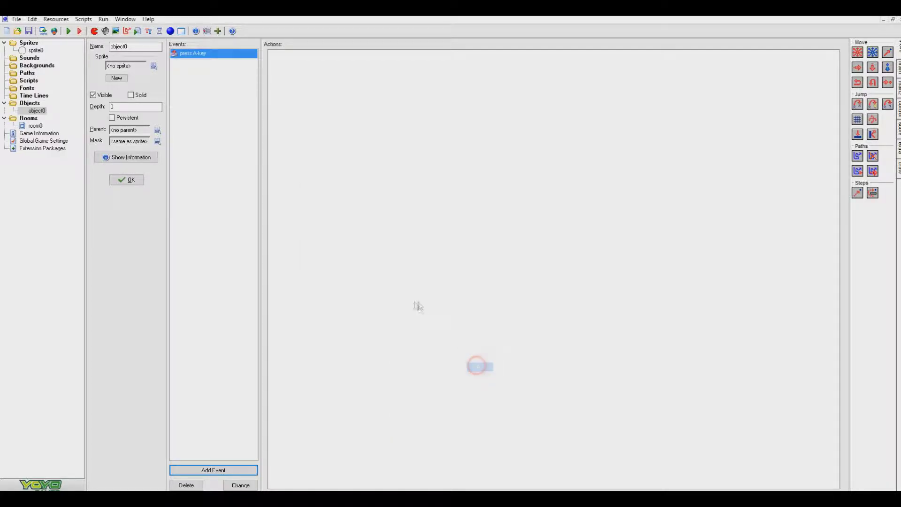
Step: Add Key Press events for the D and S keys
click(224, 471)
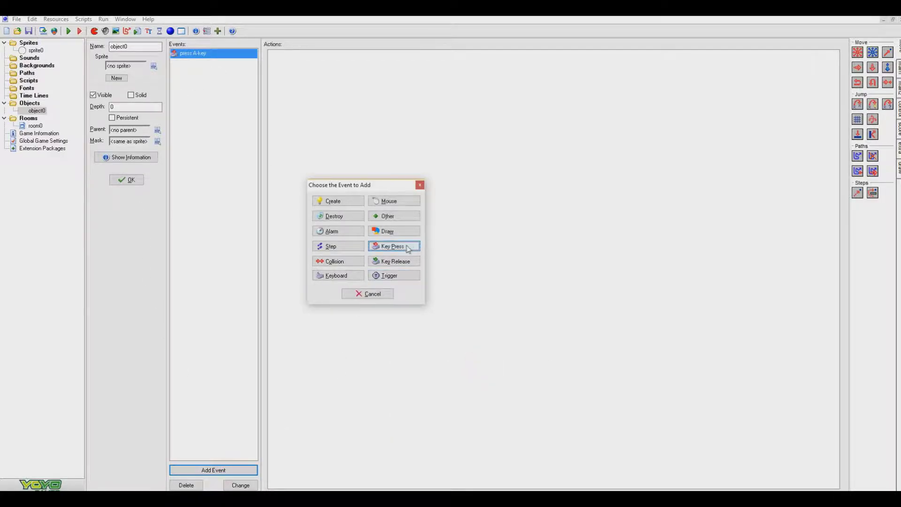
click(408, 247)
mouse_move(471, 373)
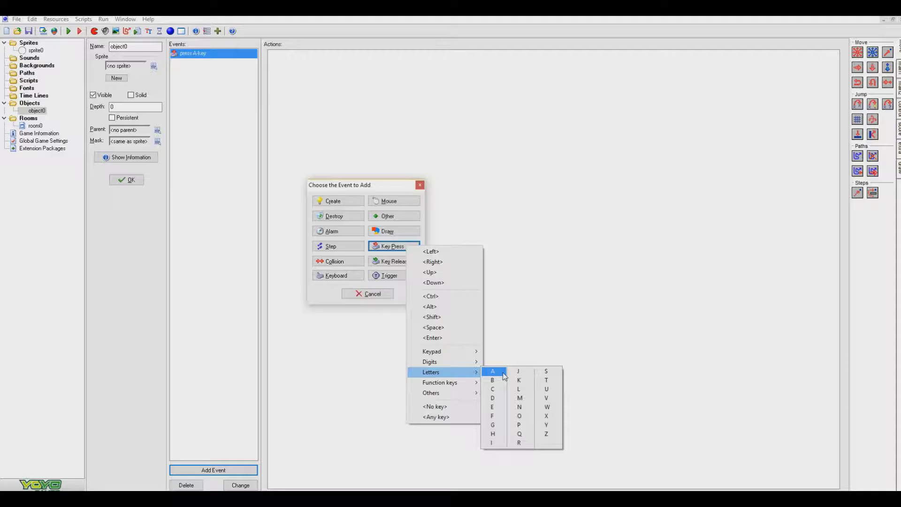
click(493, 398)
click(213, 470)
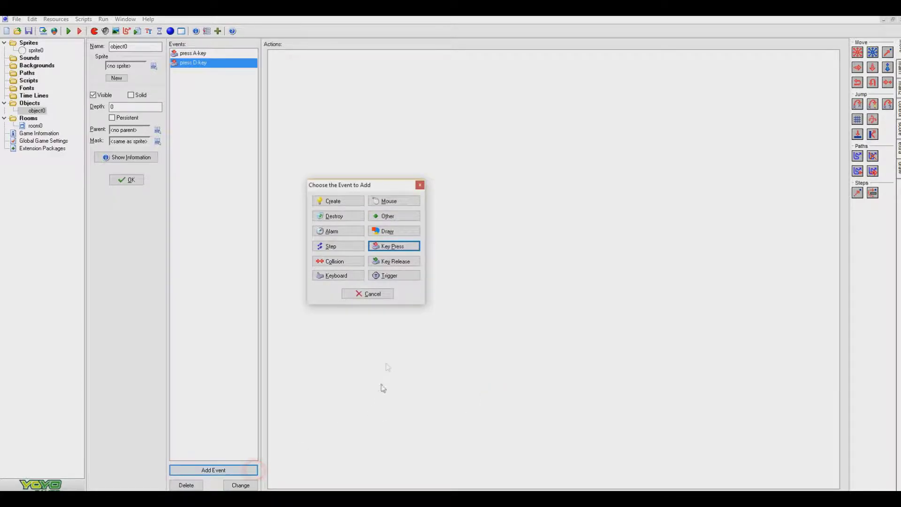
click(406, 248)
mouse_move(473, 378)
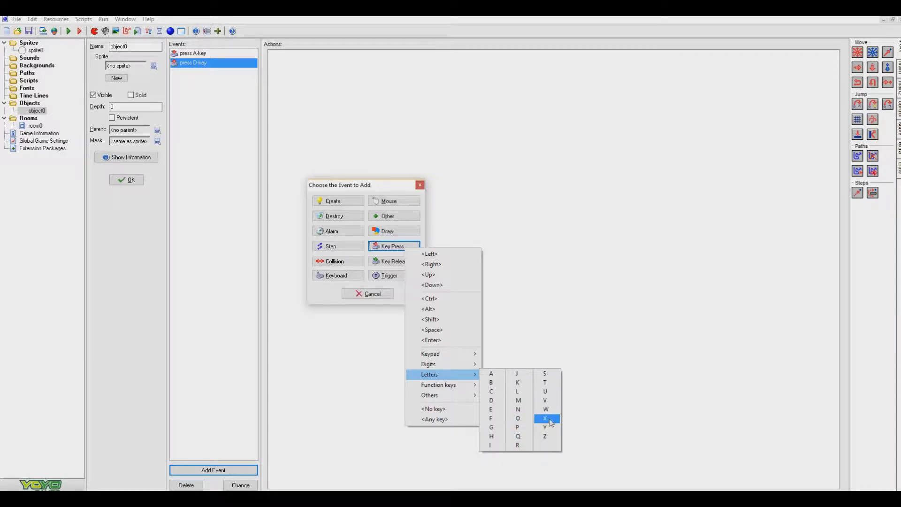
click(546, 374)
Step: Add a Key Press event for the W key
click(236, 470)
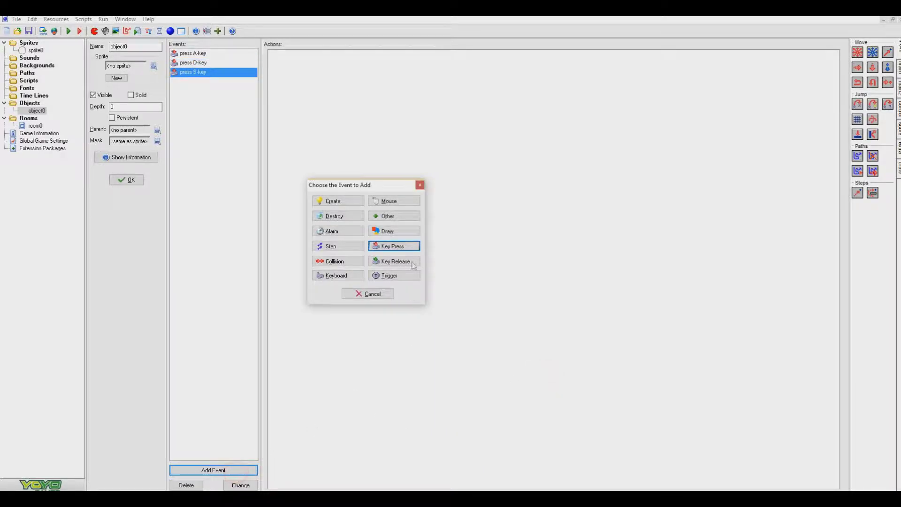
click(404, 246)
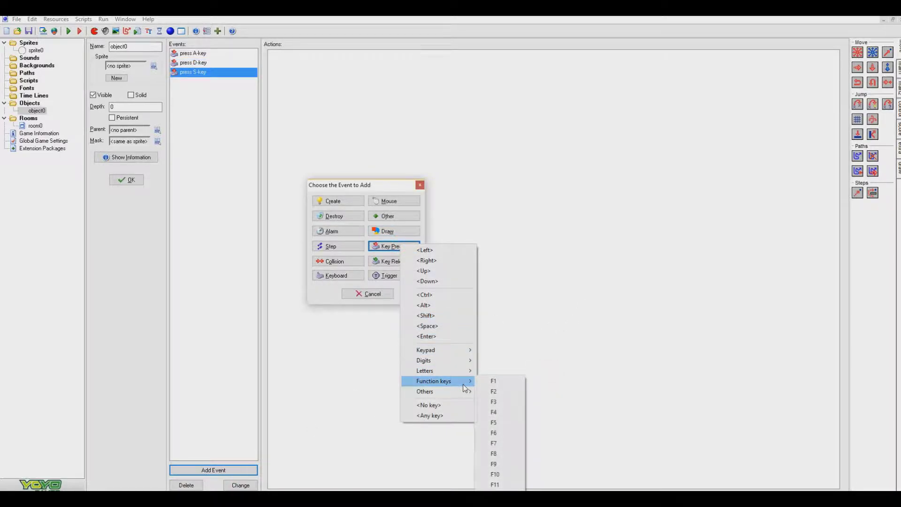
mouse_move(468, 376)
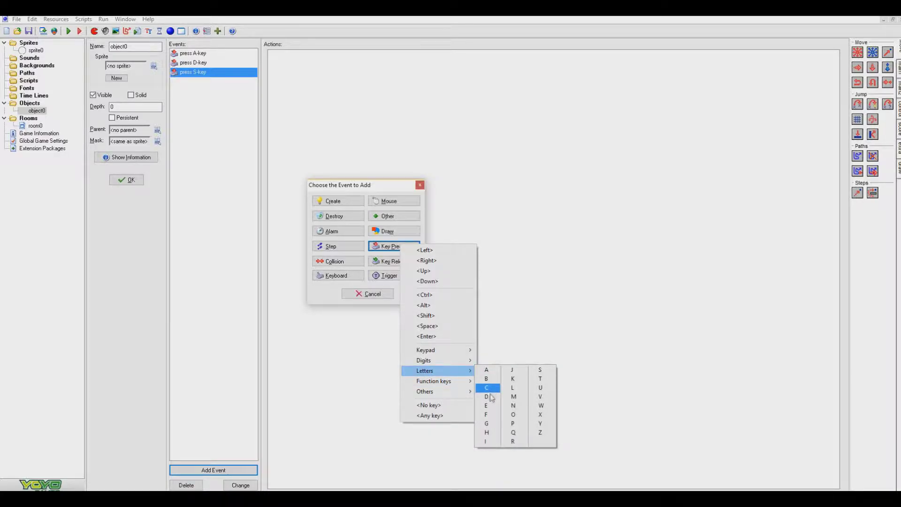
click(486, 396)
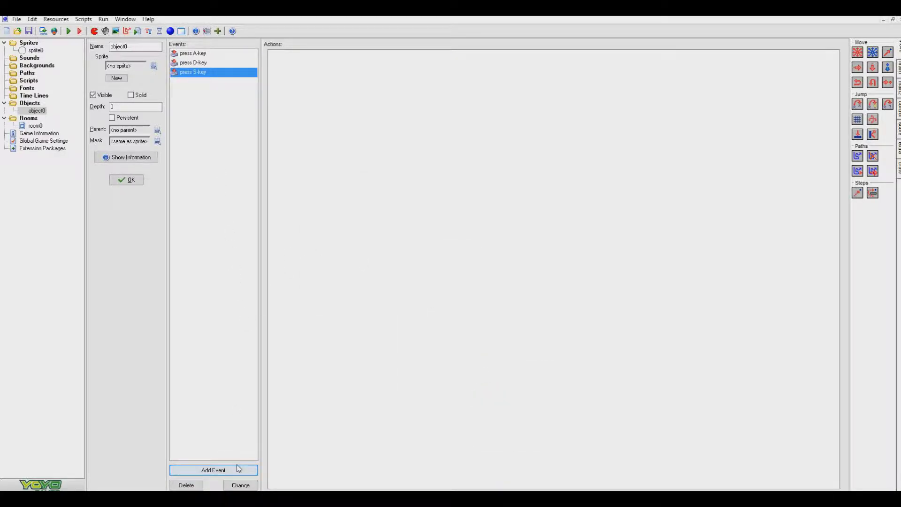
click(253, 470)
click(354, 262)
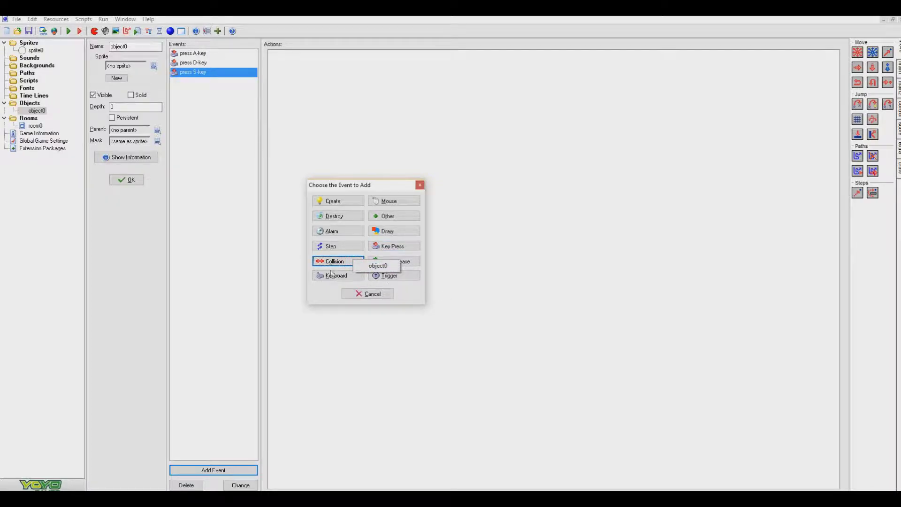
click(393, 246)
click(392, 245)
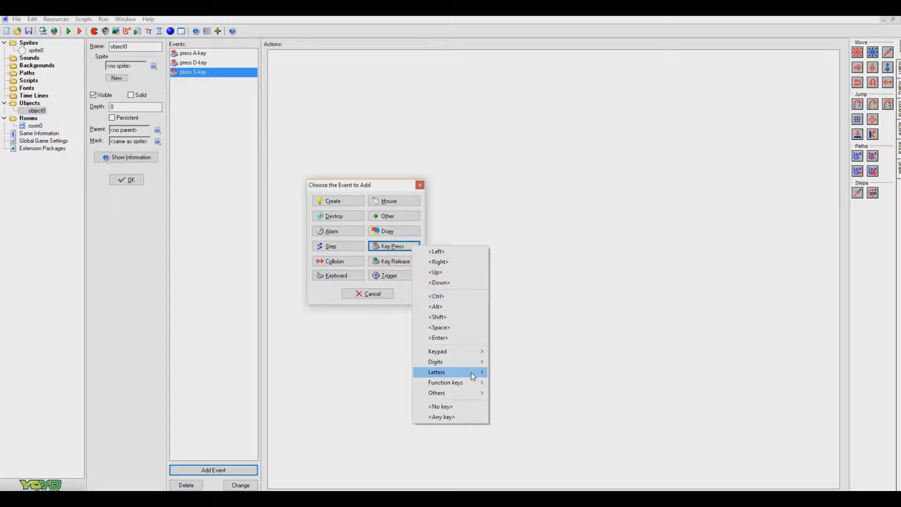
mouse_move(472, 374)
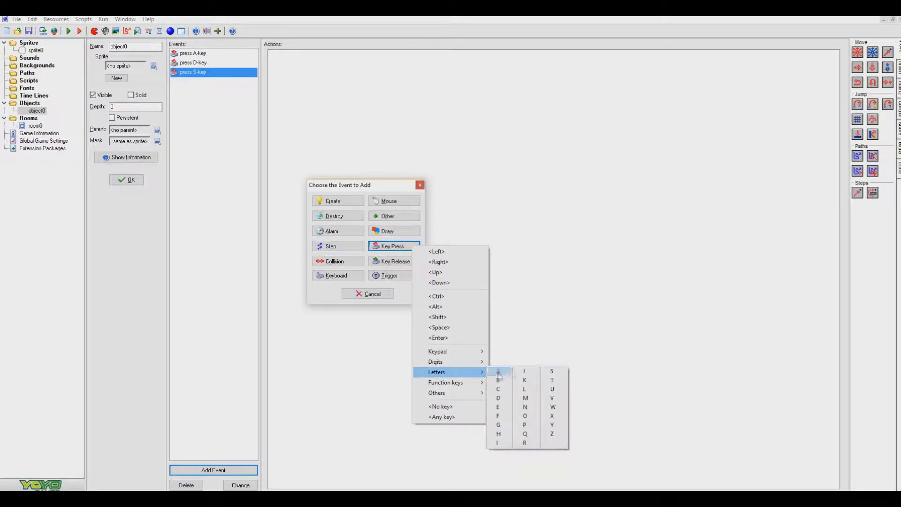
click(561, 406)
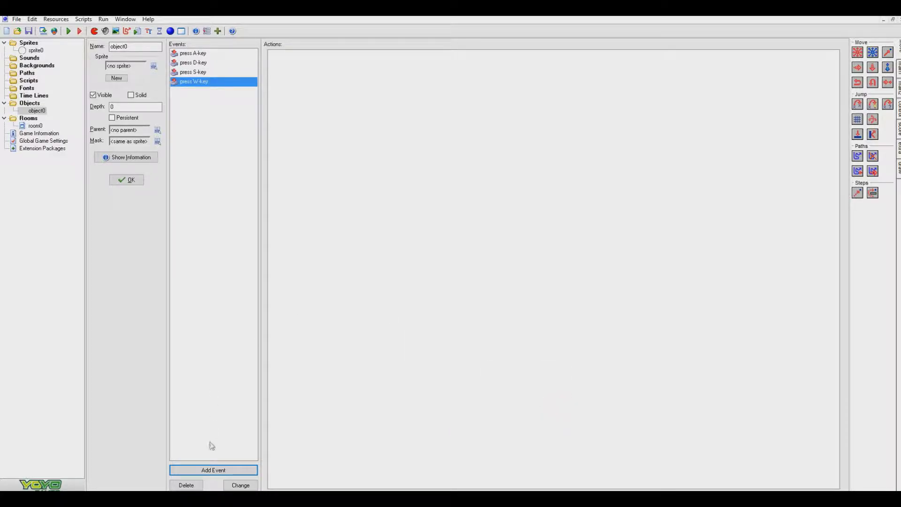
click(227, 470)
Step: Add a Key Release event for the A key
click(392, 261)
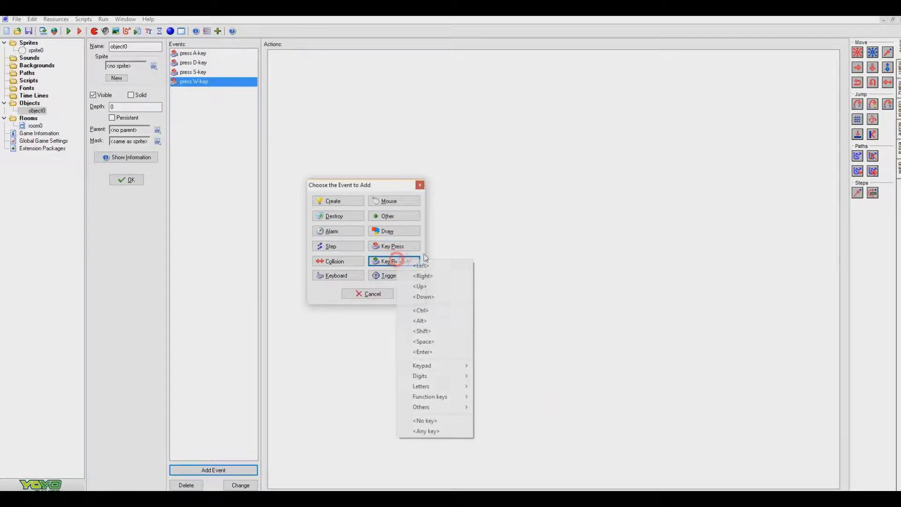
click(373, 186)
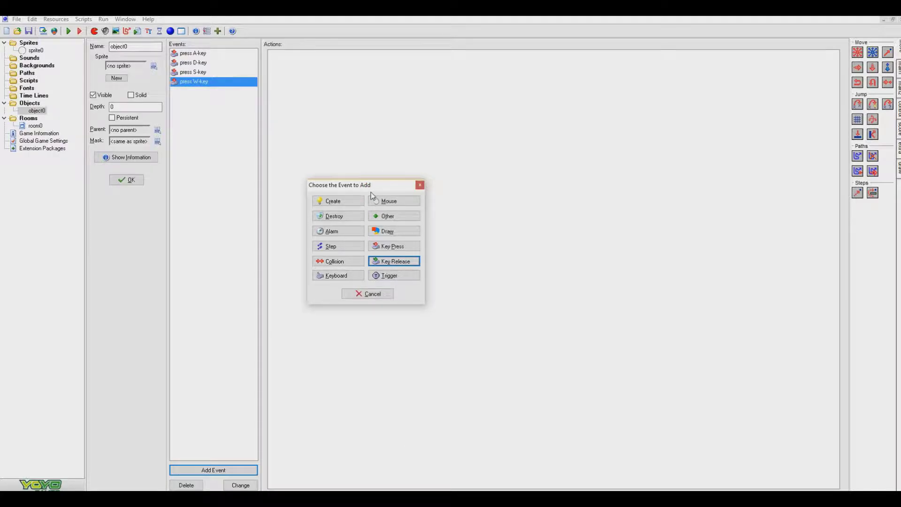
click(400, 266)
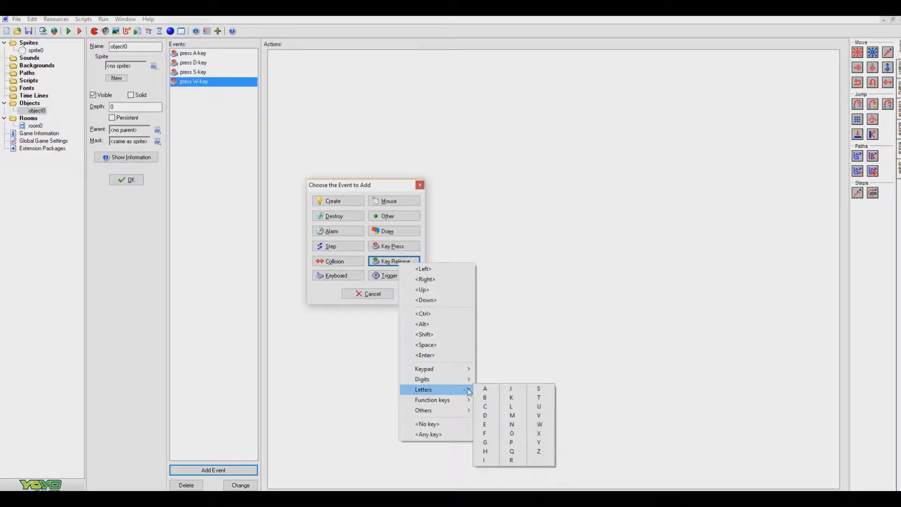
click(485, 388)
Step: Add a Keyboard (held-key) event for the C key
click(229, 470)
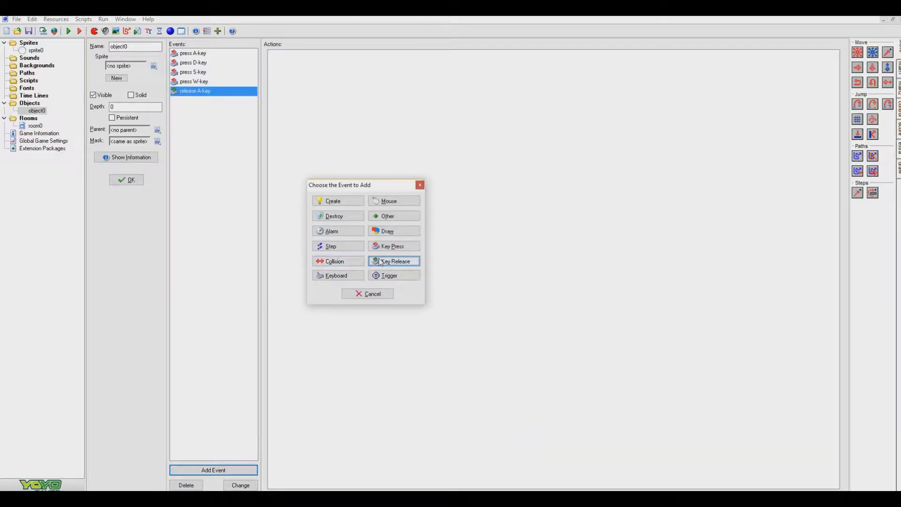
click(336, 275)
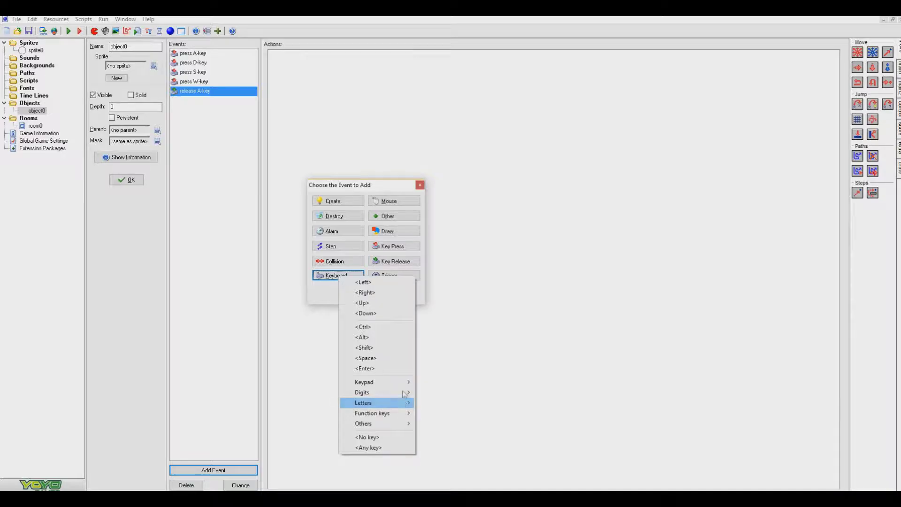
mouse_move(405, 384)
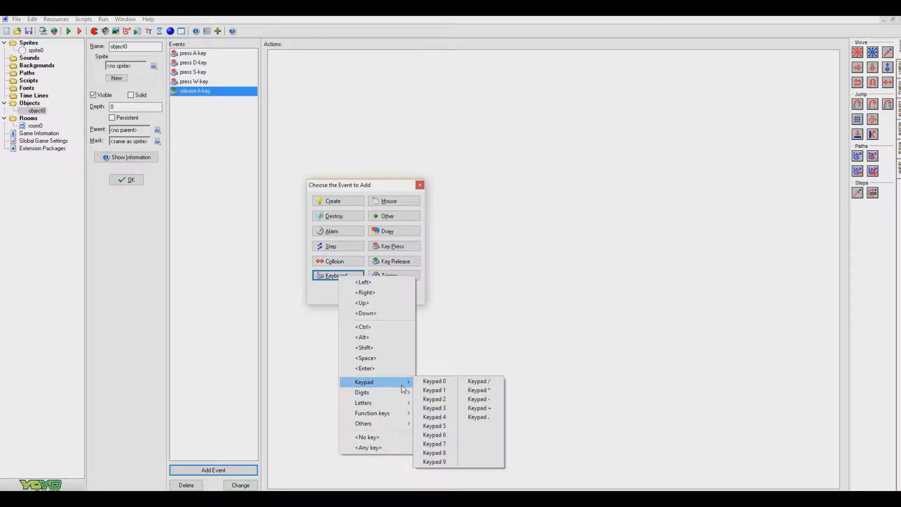
click(322, 300)
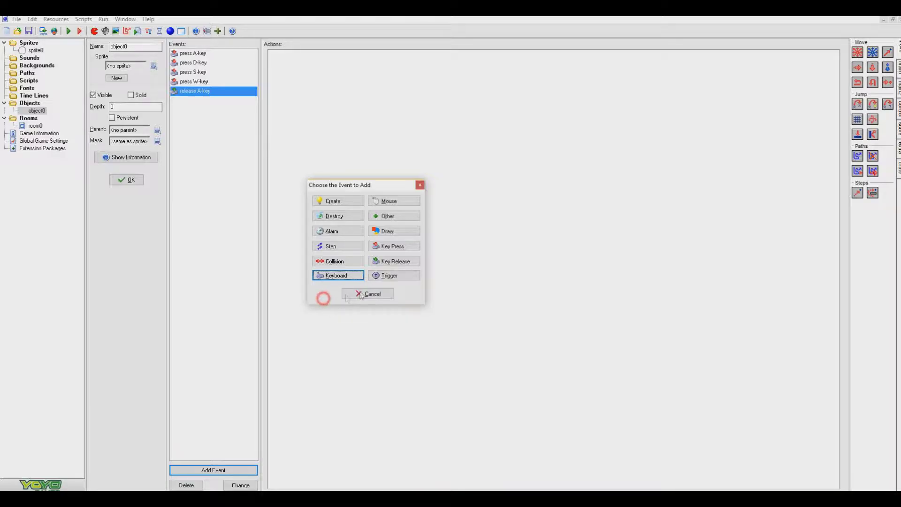
click(336, 277)
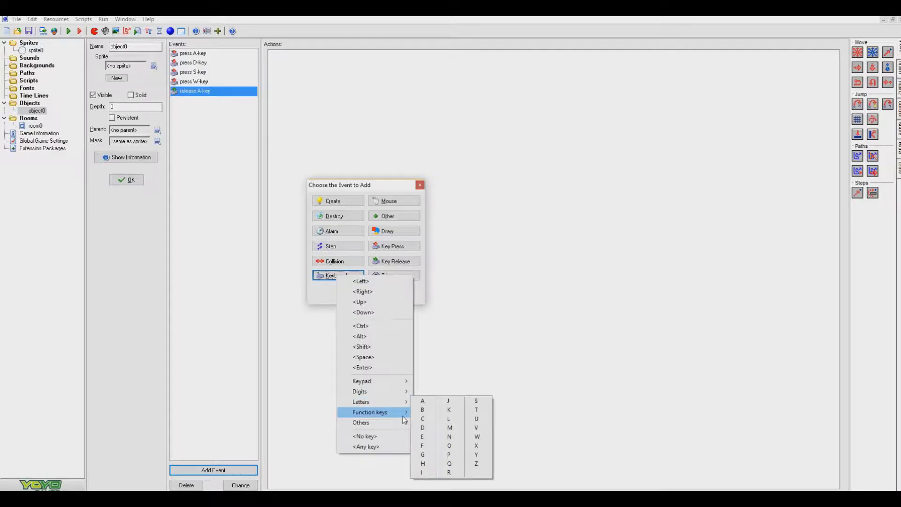
mouse_move(404, 419)
mouse_move(404, 401)
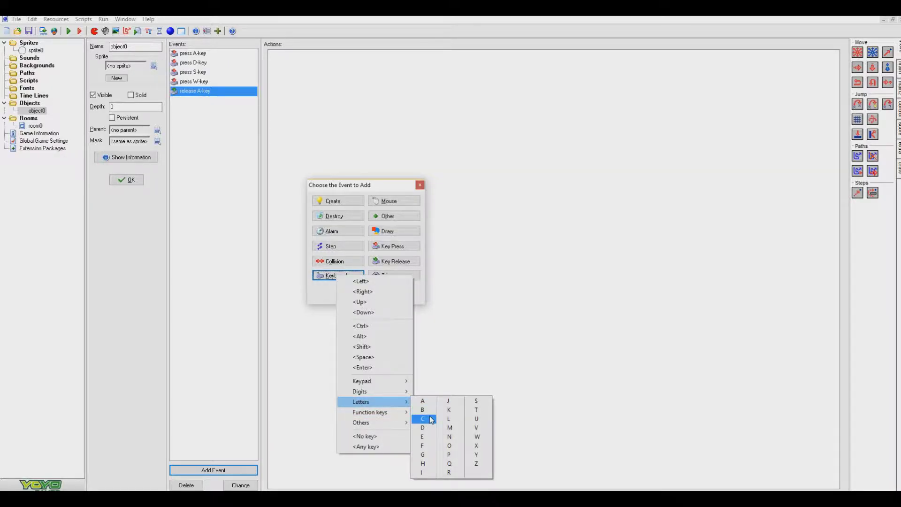
click(430, 416)
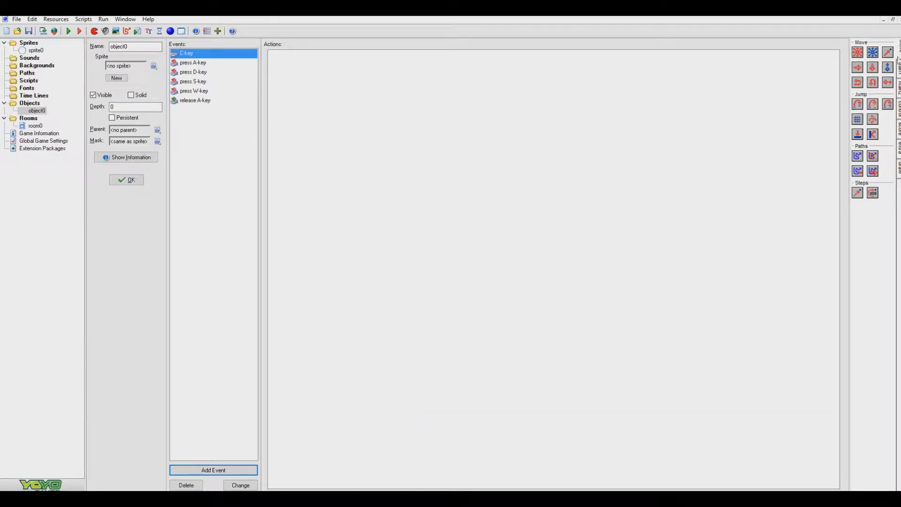
Step: Add a comment action to the release A-key event
drag(225, 62, 217, 104)
click(898, 111)
drag(887, 140, 731, 152)
click(405, 321)
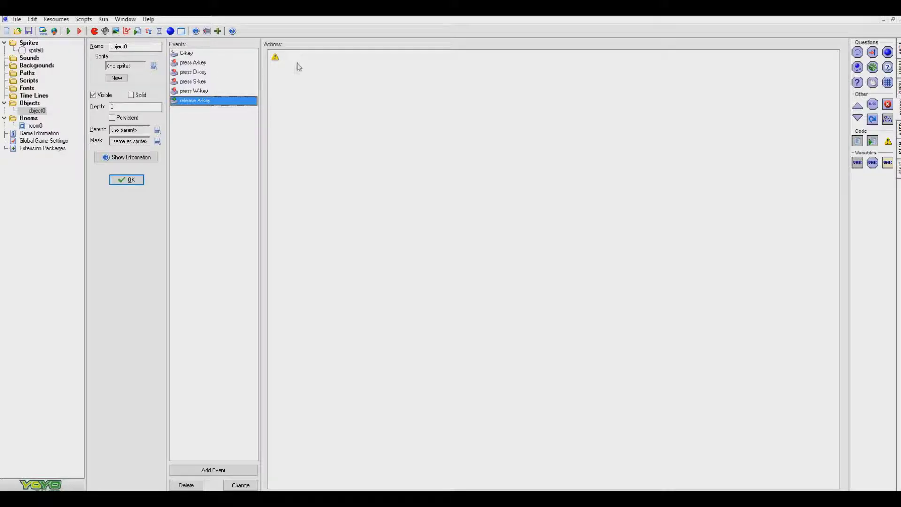
Step: Paste a comment action into the C-key event
click(196, 91)
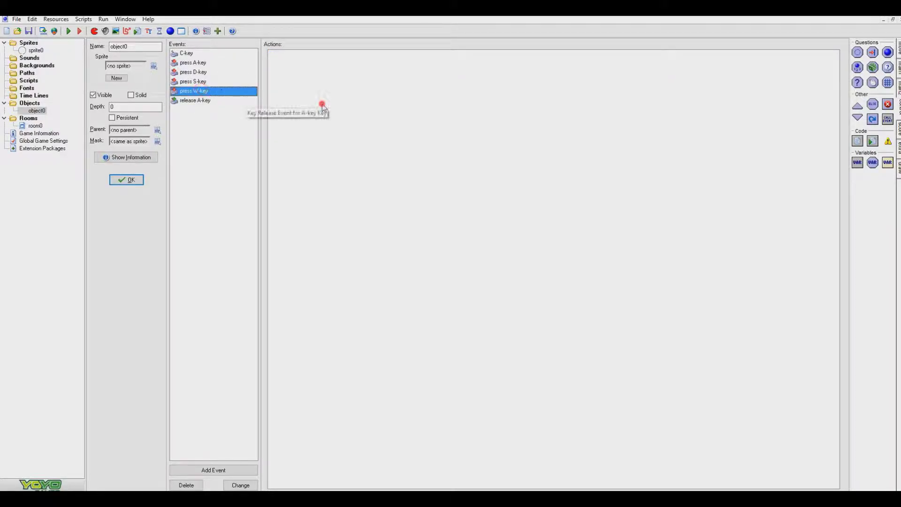
click(199, 81)
key(Up)
key(Up)
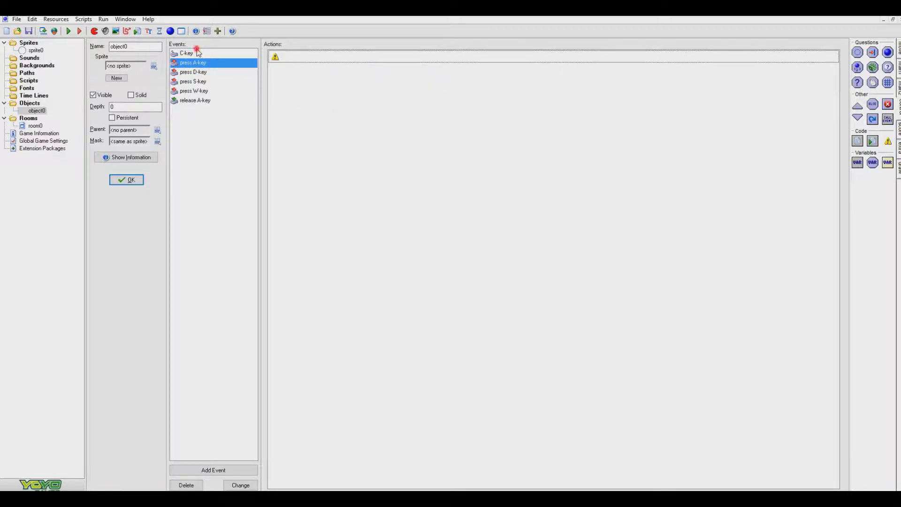
click(194, 53)
key(ctrl+v)
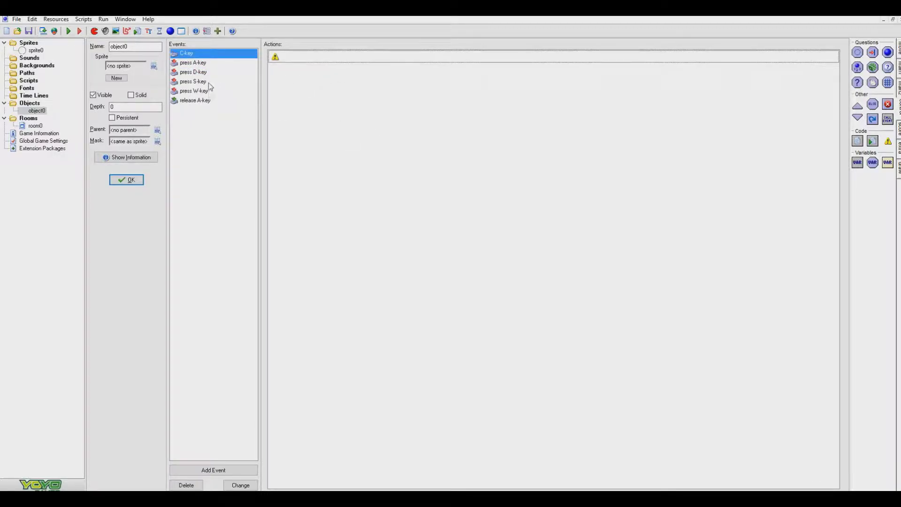
Step: Add a Move Fixed action to the right at speed 2 to the C-key event and launch a test run
click(898, 68)
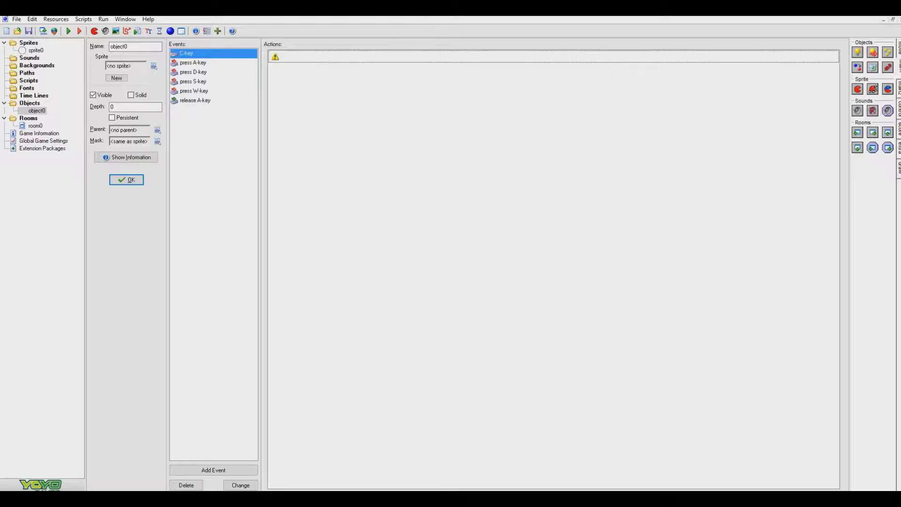
click(898, 51)
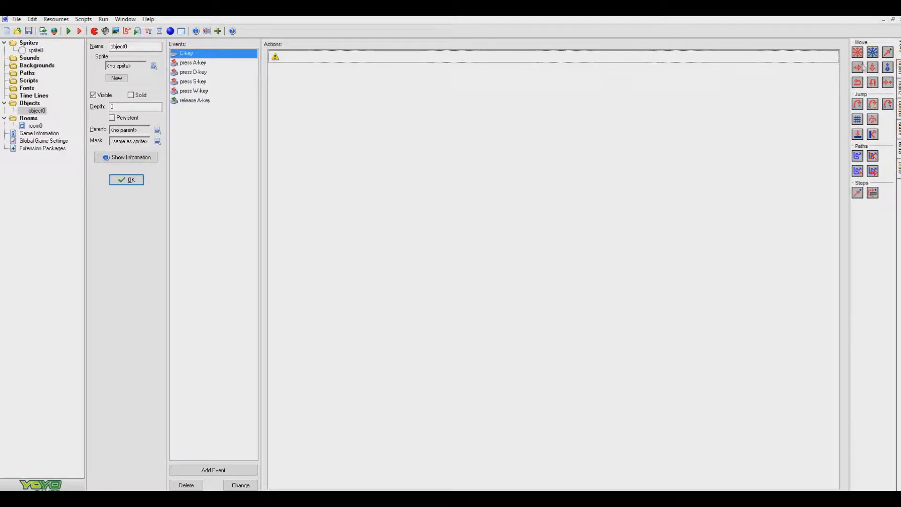
drag(857, 53, 523, 67)
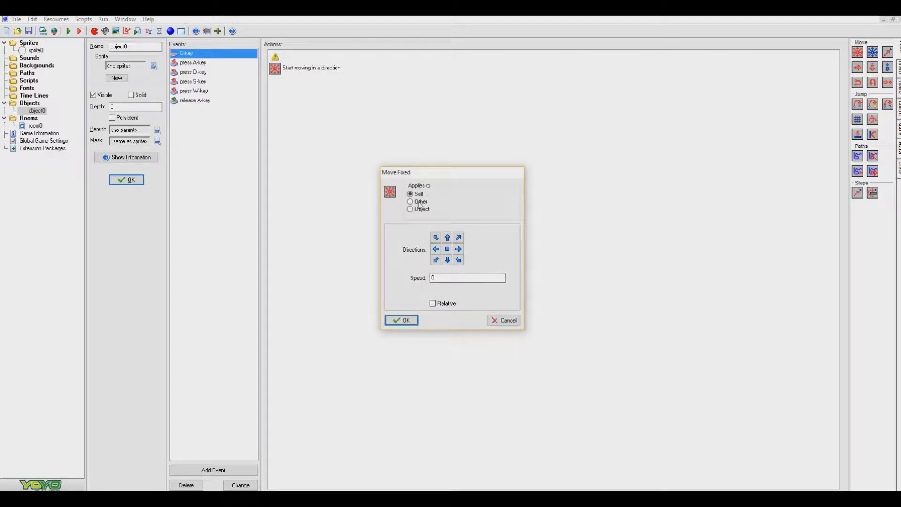
click(458, 249)
double_click(446, 277)
text(2)
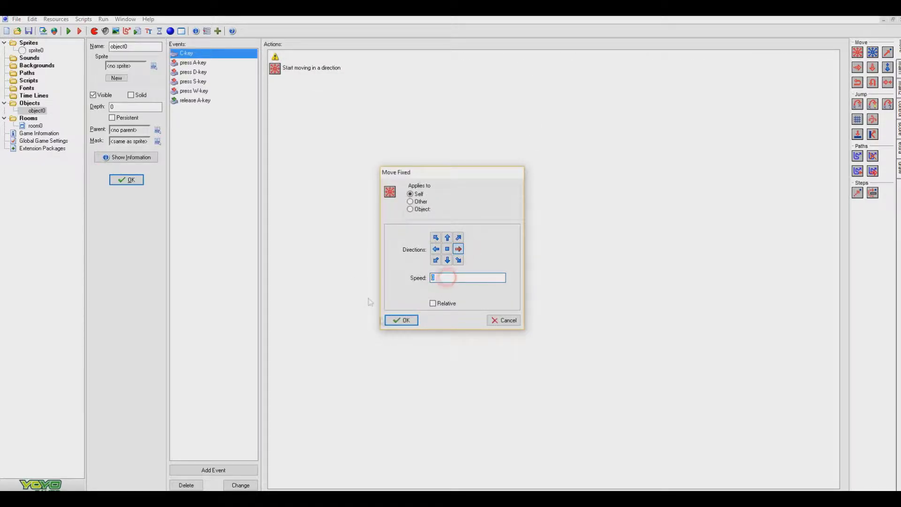
click(403, 321)
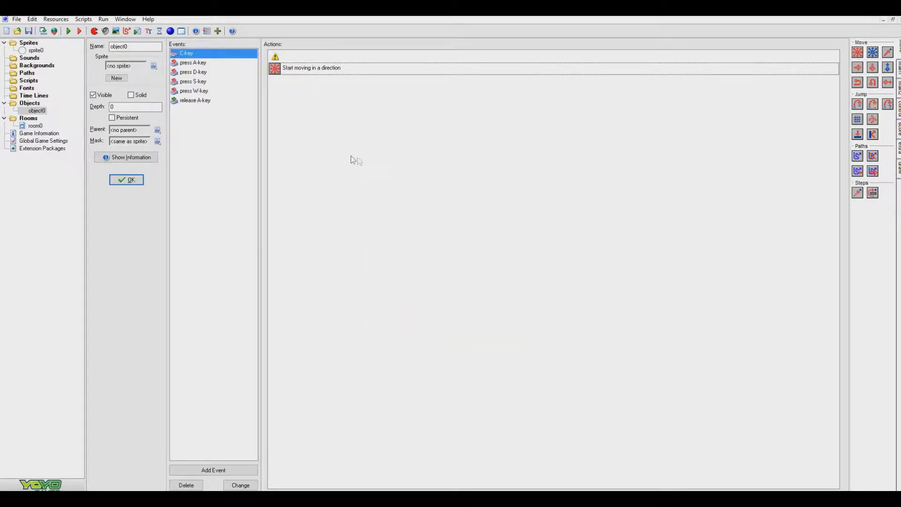
click(68, 31)
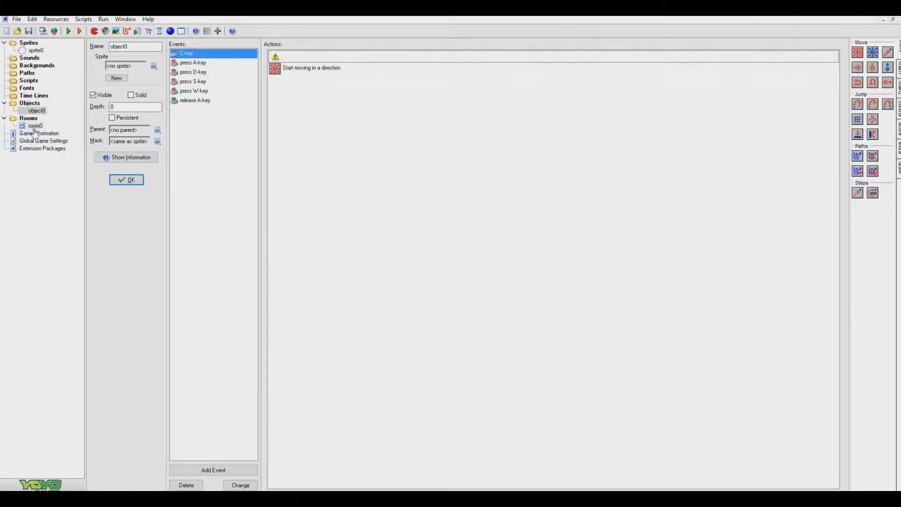
Step: In room0, pick object0 and place one instance near the grid's upper middle
double_click(34, 126)
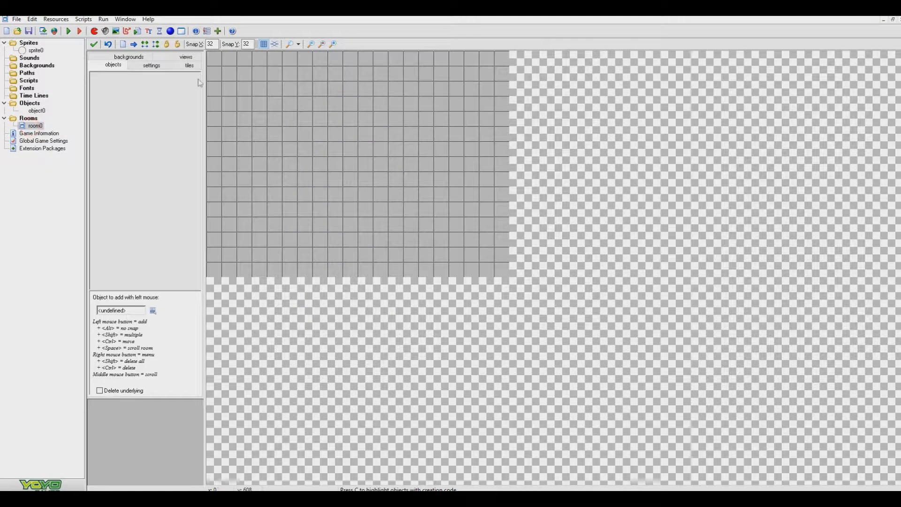
double_click(34, 111)
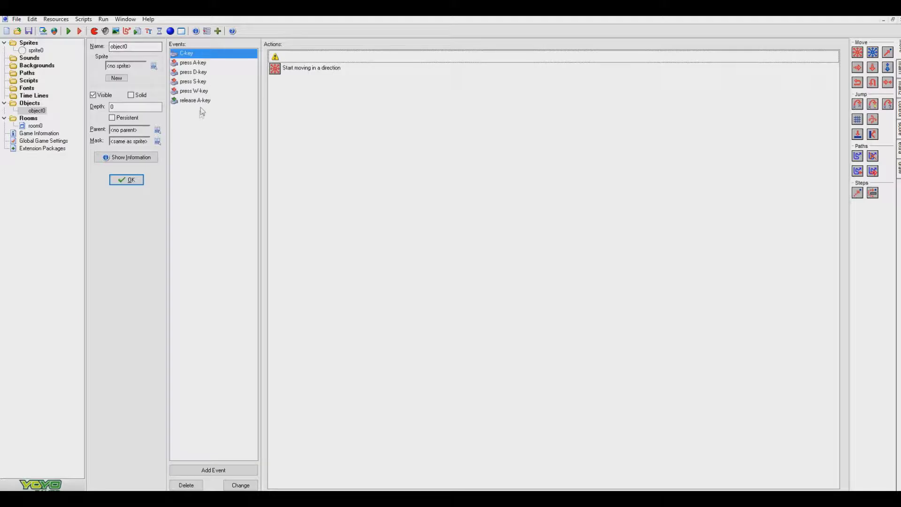
double_click(36, 127)
click(161, 112)
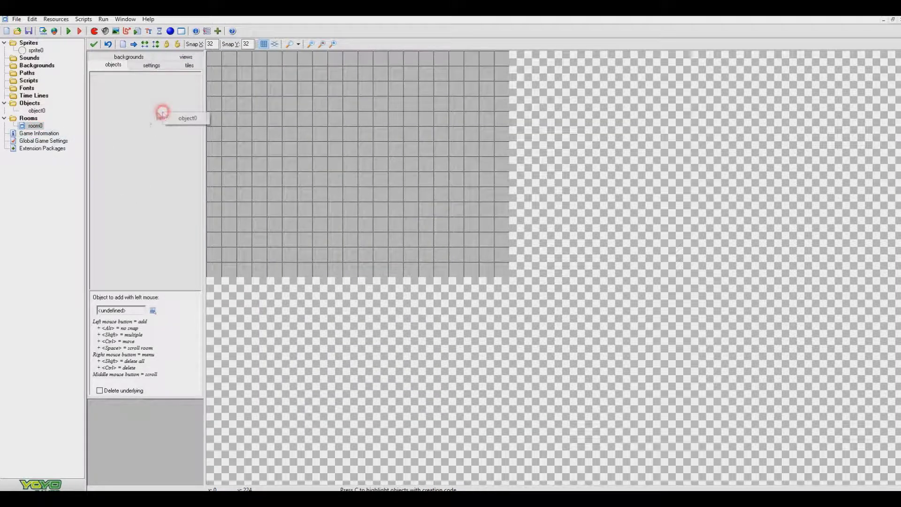
click(182, 118)
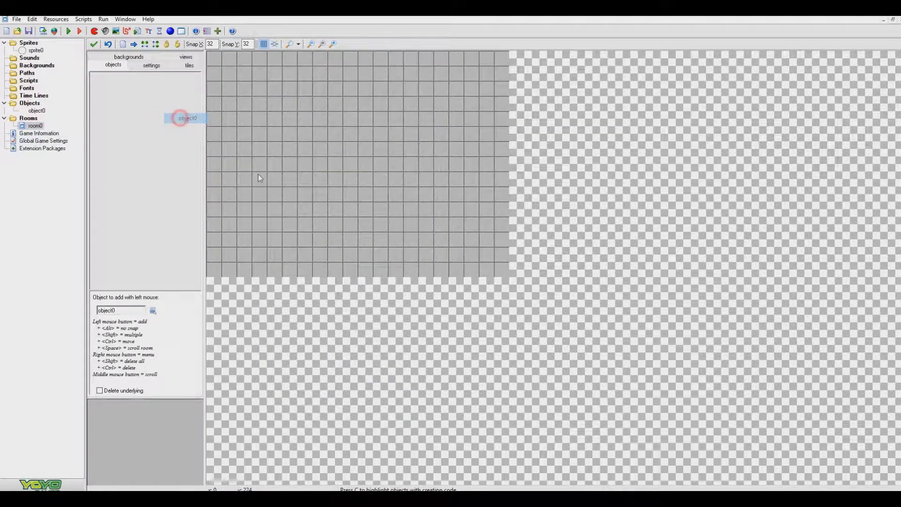
click(345, 132)
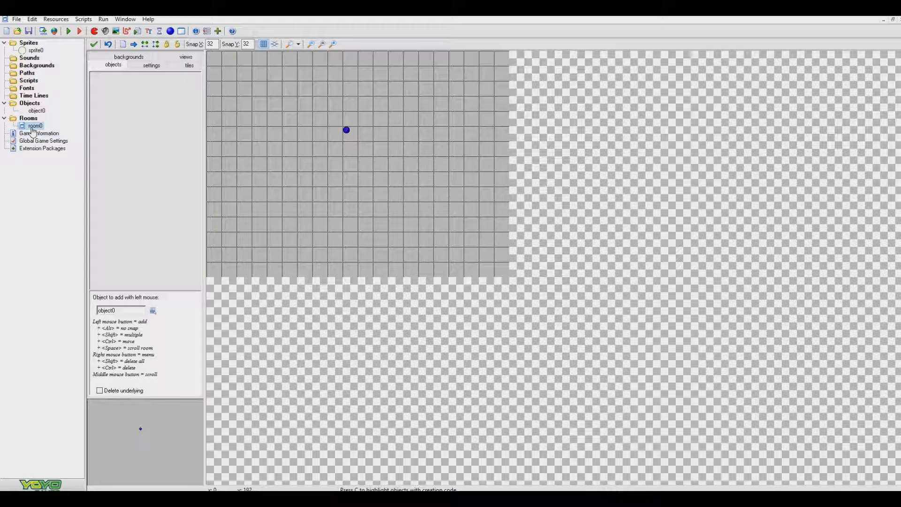
Step: Assign sprite0 as object0's sprite and close its properties with OK
double_click(40, 113)
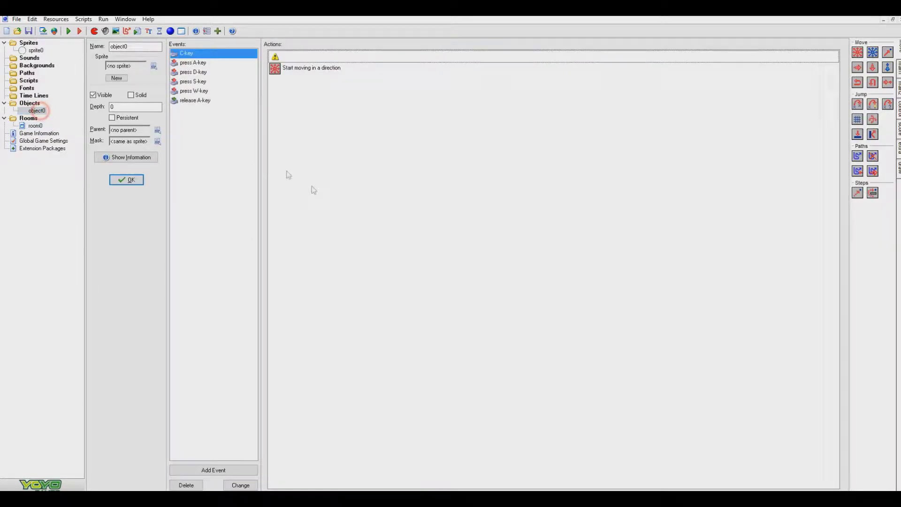
click(126, 181)
double_click(38, 111)
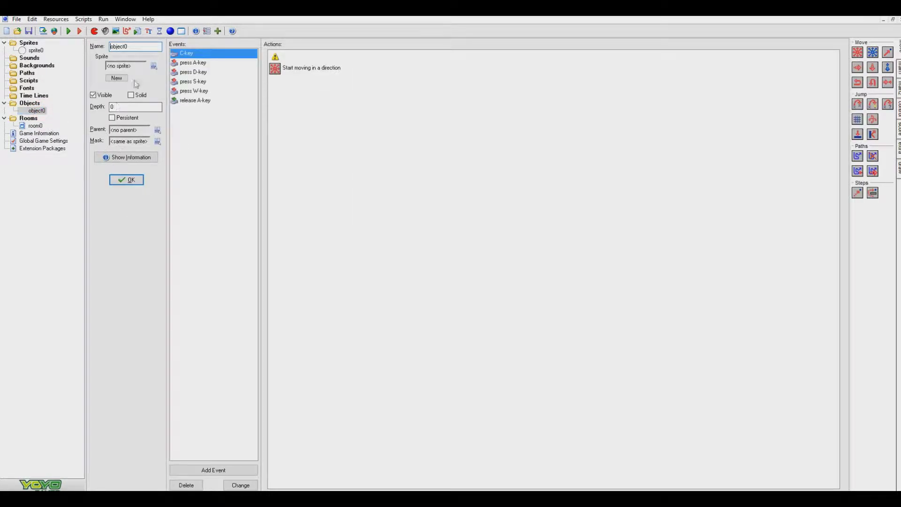
click(154, 67)
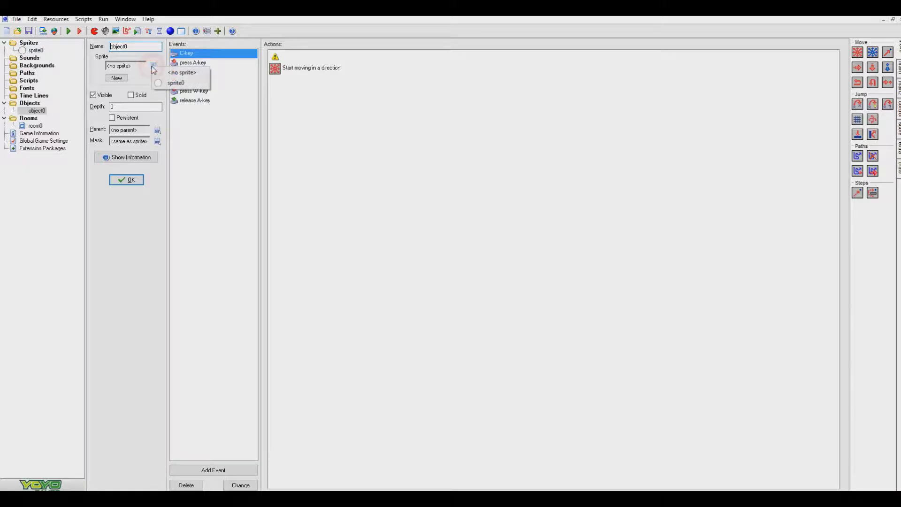
click(175, 83)
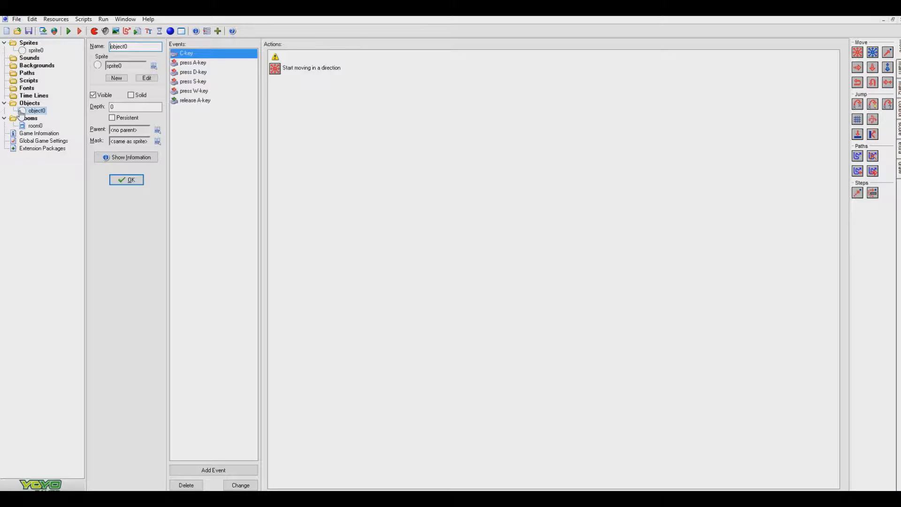
click(126, 180)
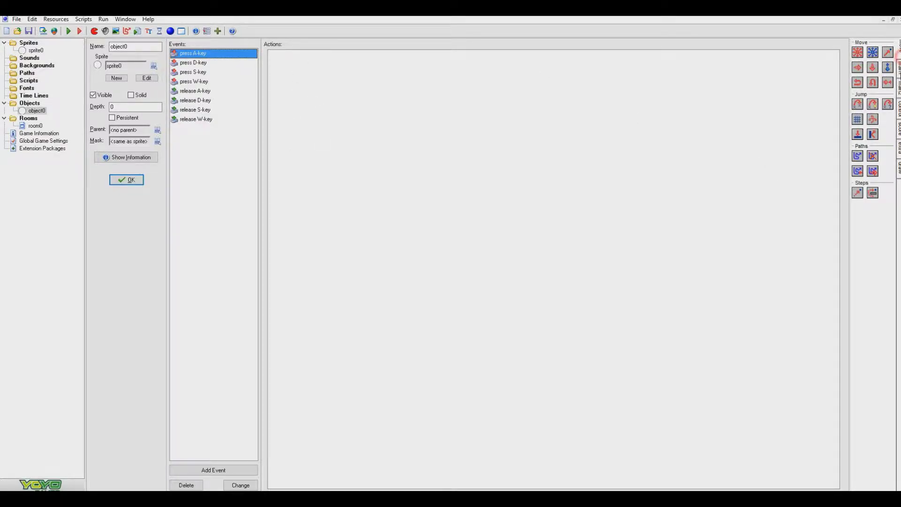
Step: Try Move Fixed left and Reverse Horizontal actions on press A-key, discarding both
drag(858, 53, 436, 92)
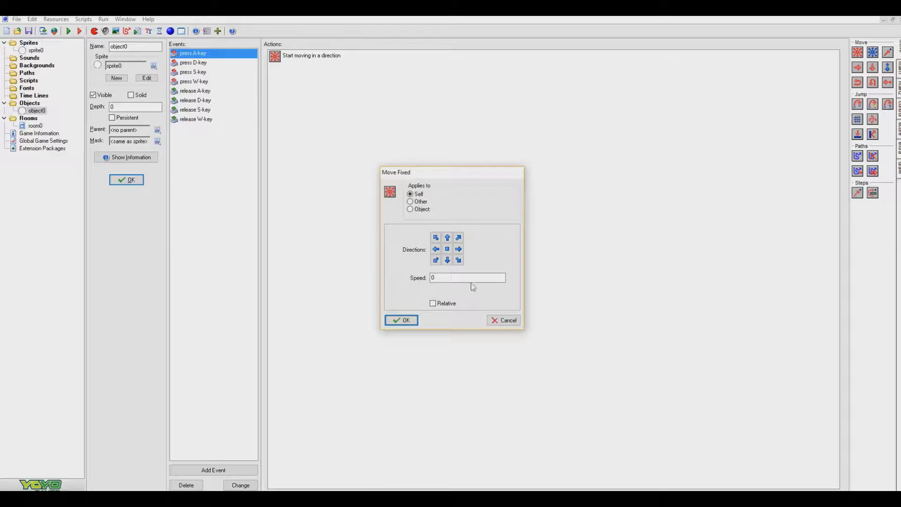
click(430, 250)
click(502, 321)
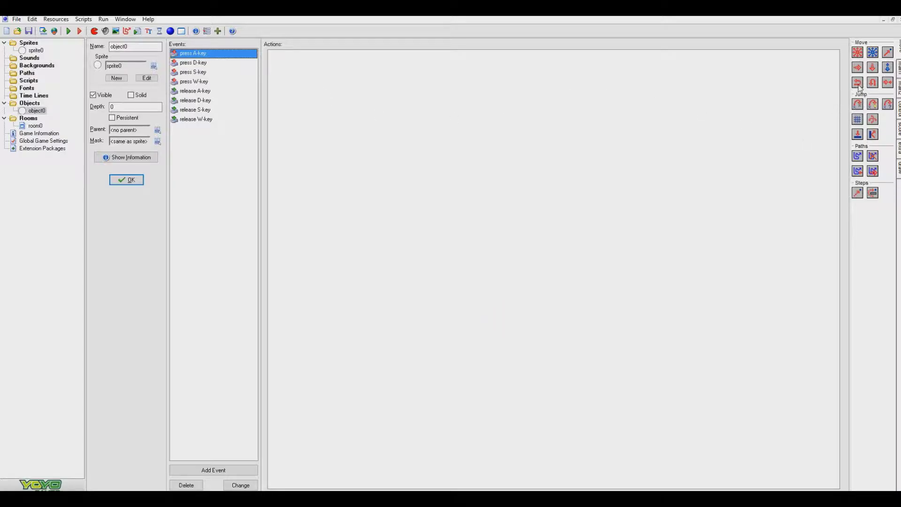
drag(857, 83, 358, 70)
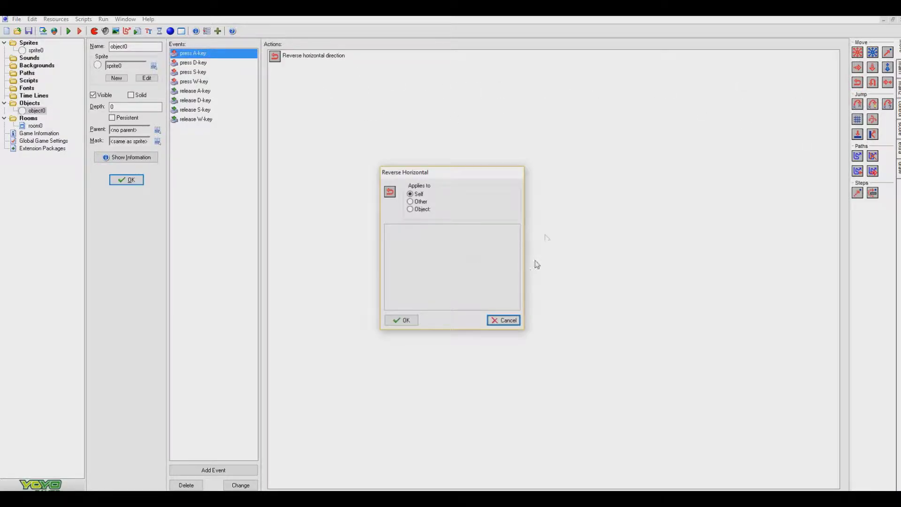
click(506, 319)
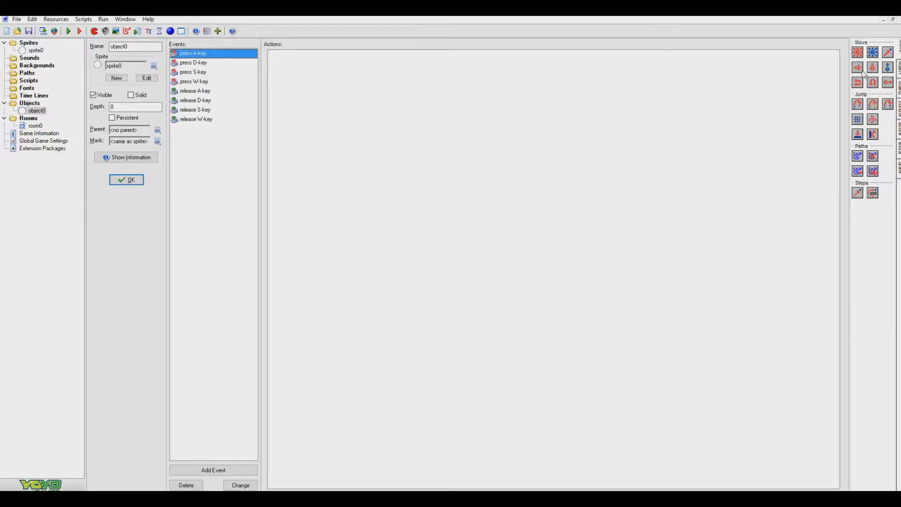
Step: Set press A-key's horizontal speed to -2, then copy that action to press D-key and edit it
drag(861, 71, 389, 149)
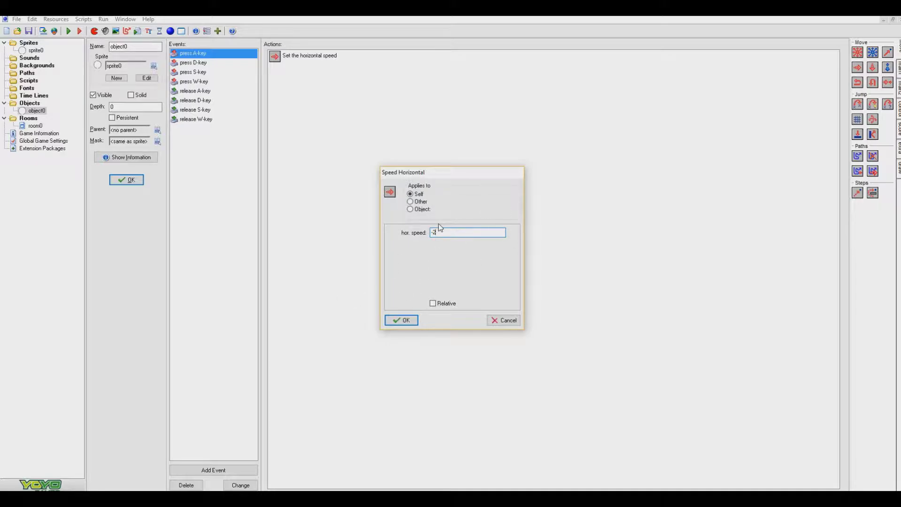
click(405, 320)
drag(335, 56, 212, 67)
double_click(310, 56)
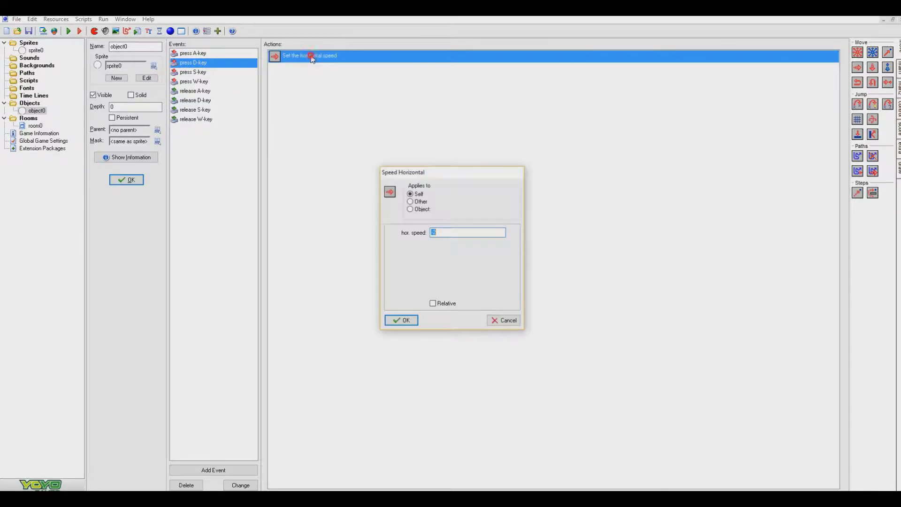
double_click(441, 233)
click(407, 320)
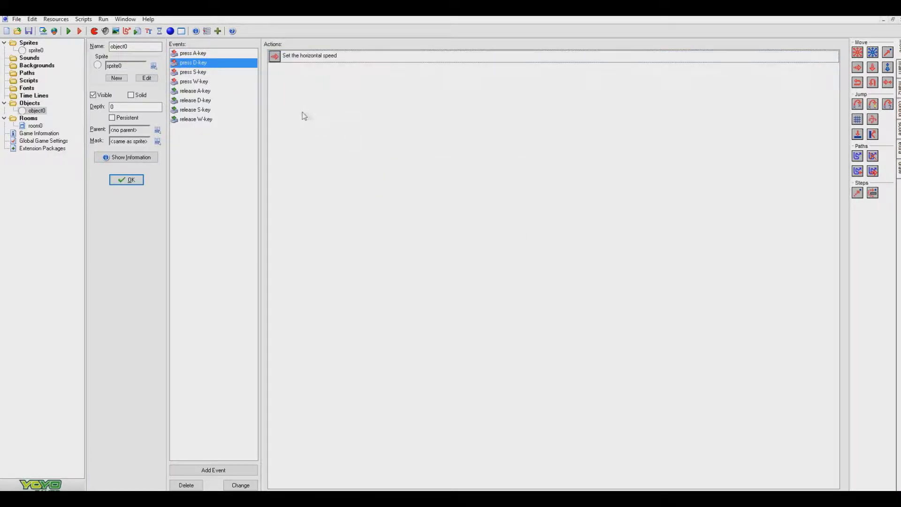
Step: Add a vertical speed action to the press S-key event and copy it
click(206, 70)
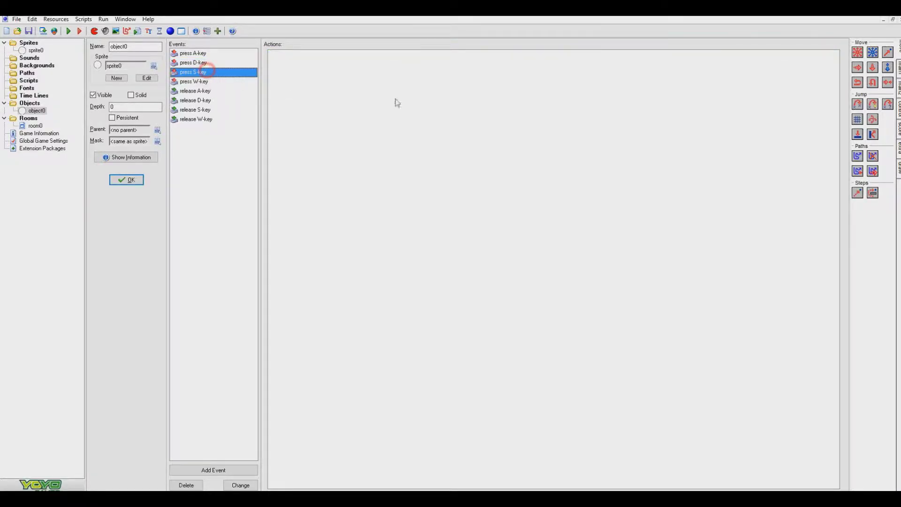
drag(868, 67, 465, 91)
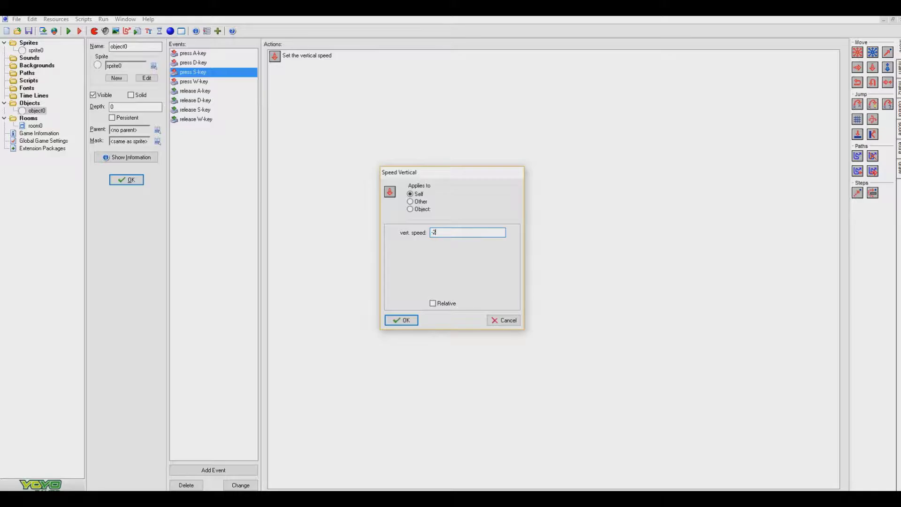
click(446, 233)
click(401, 319)
click(297, 60)
drag(298, 60, 306, 132)
Step: Paste the vertical speed action into release A-key and release S-key, with release S-key set to 0
click(196, 91)
key(ctrl+v)
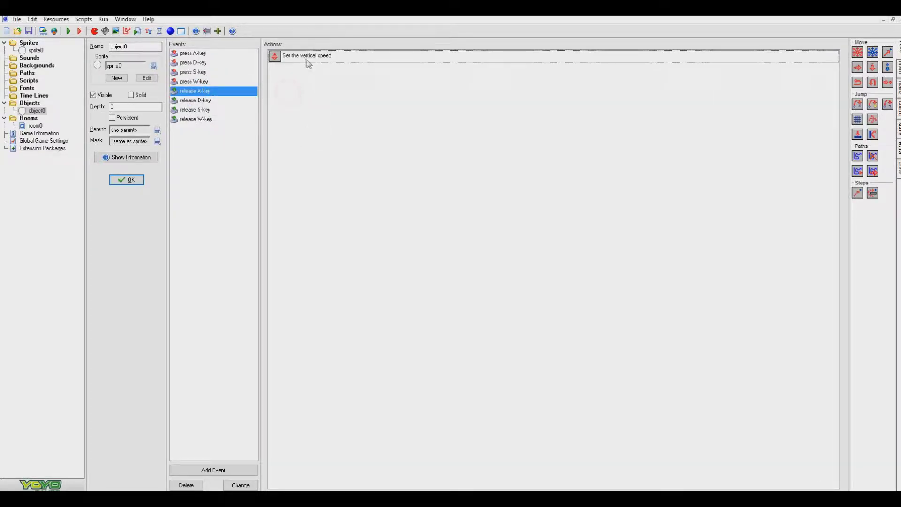
double_click(308, 57)
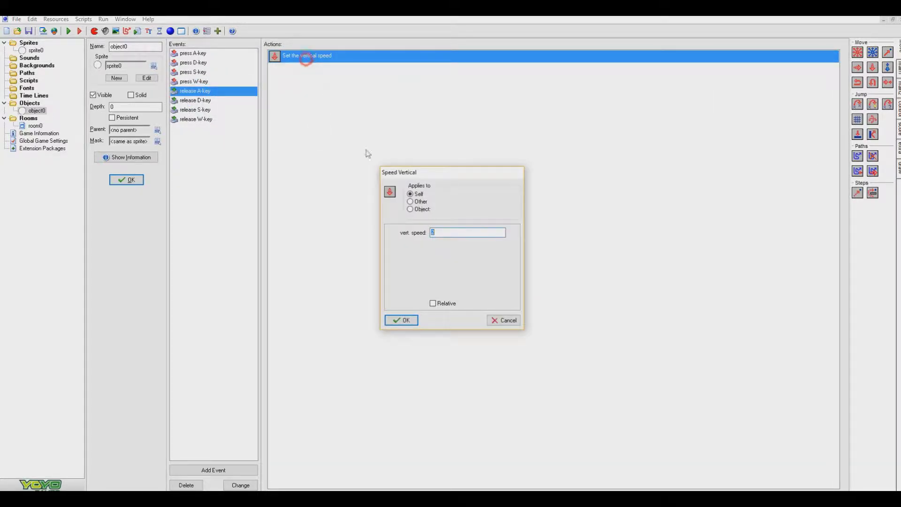
click(506, 319)
click(194, 109)
click(314, 110)
key(ctrl+v)
double_click(333, 57)
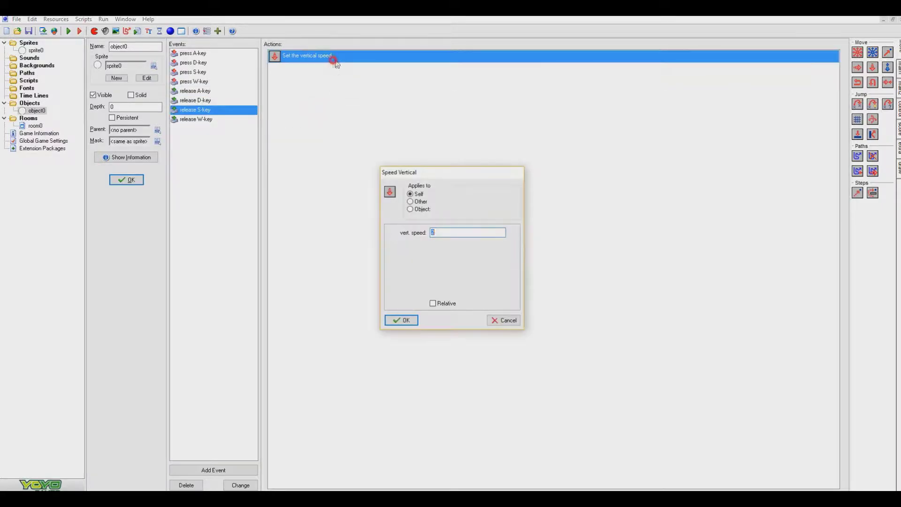
click(402, 319)
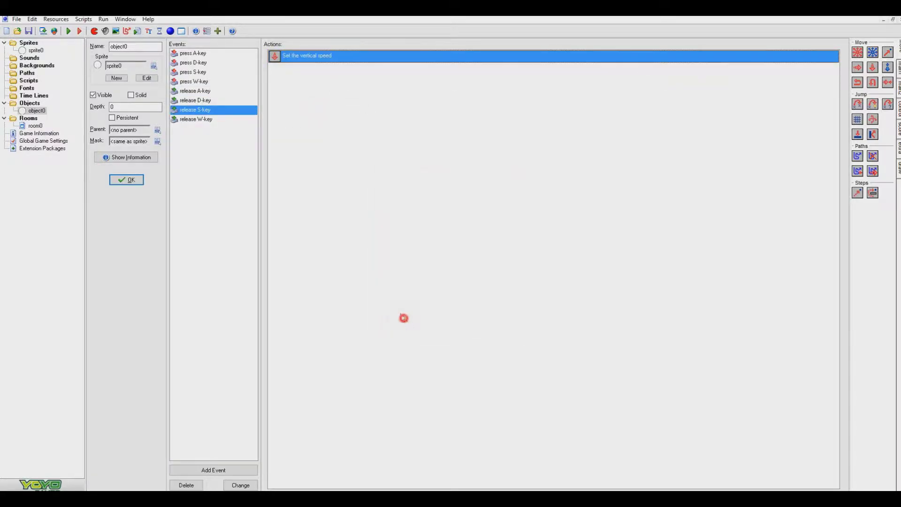
Step: Give the release W-key event a vertical speed 0 action
key(super)
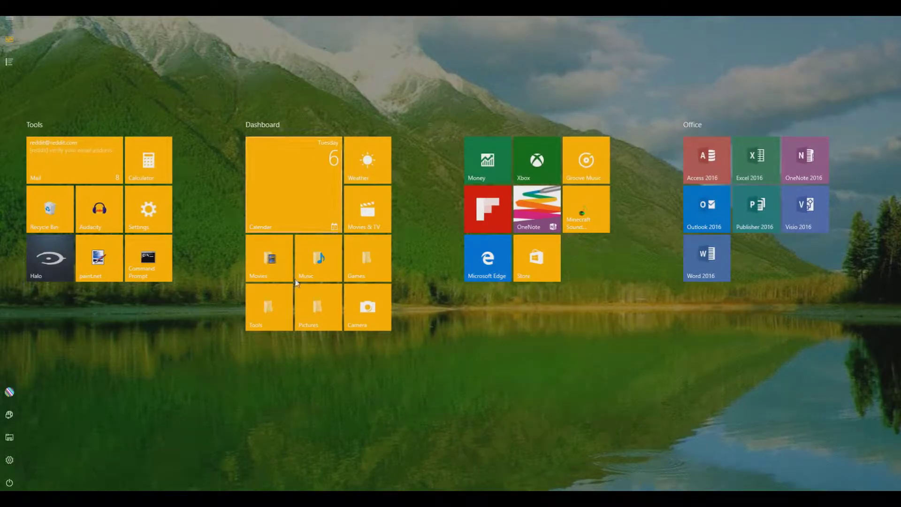
key(super)
click(324, 97)
key(ctrl+v)
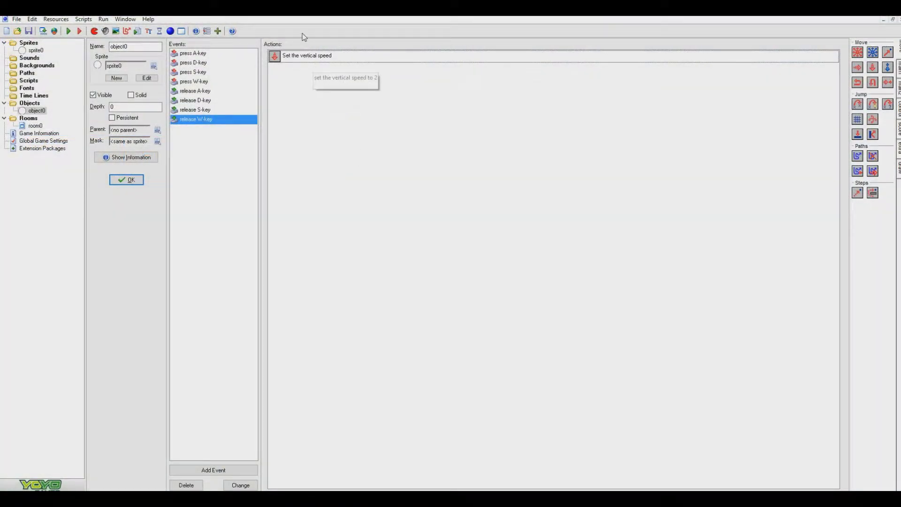
double_click(300, 52)
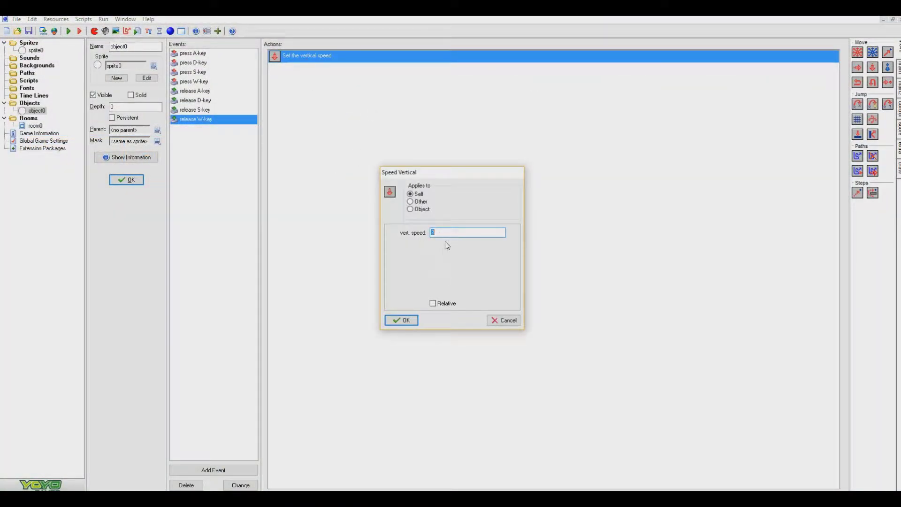
click(411, 321)
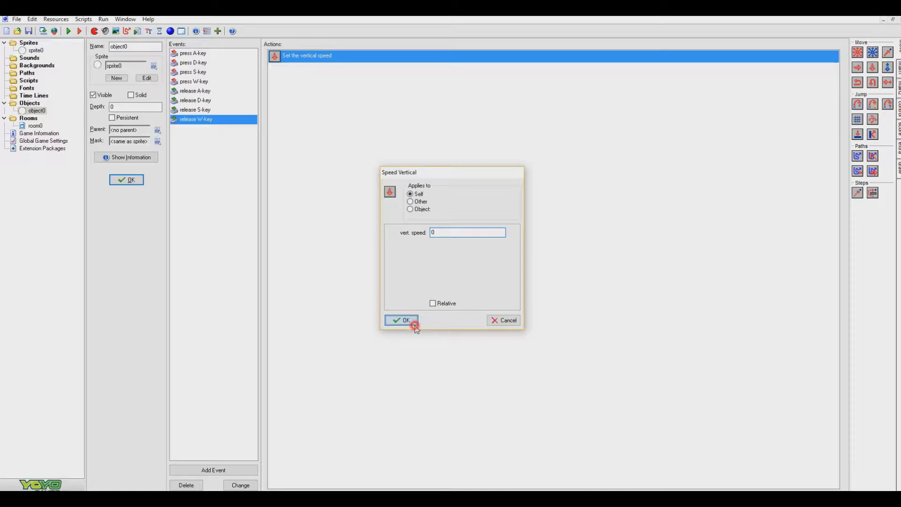
Step: Replace release A-key's vertical speed action with a horizontal speed 0 action
click(210, 100)
click(212, 91)
click(289, 56)
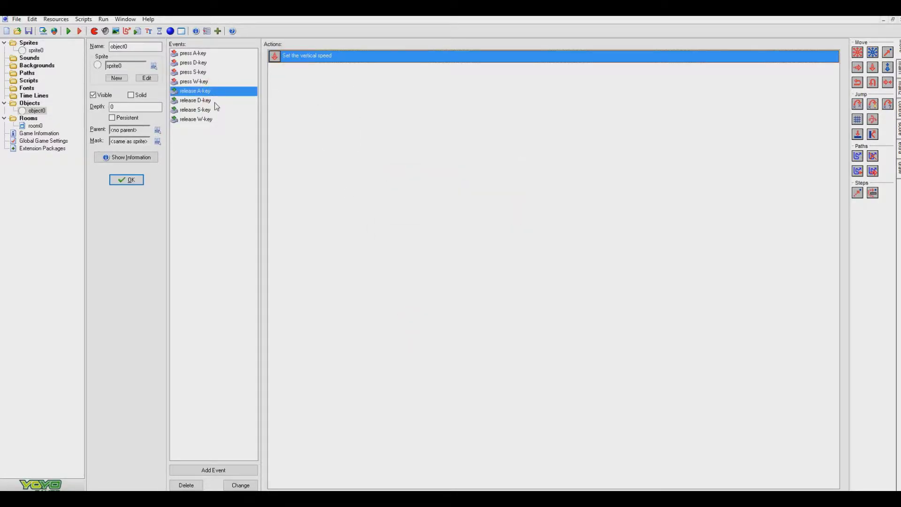
key(Delete)
drag(857, 67, 460, 136)
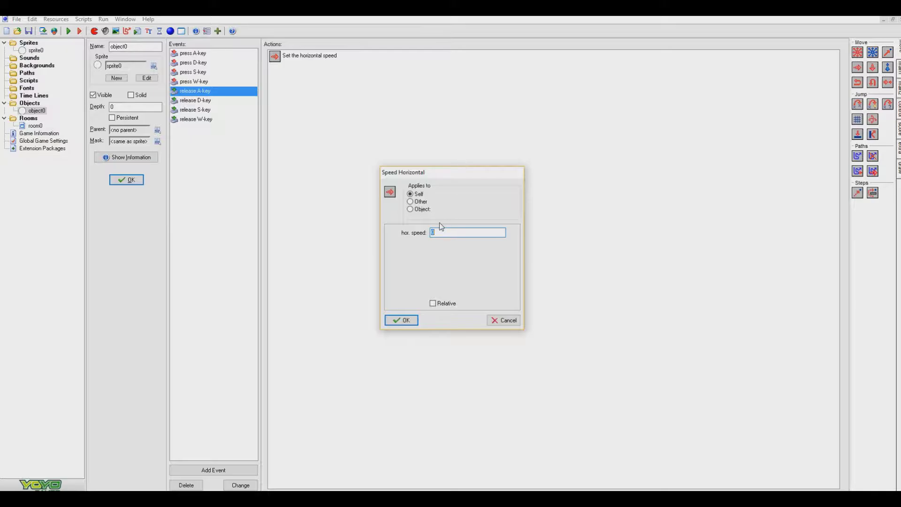
click(404, 320)
click(303, 55)
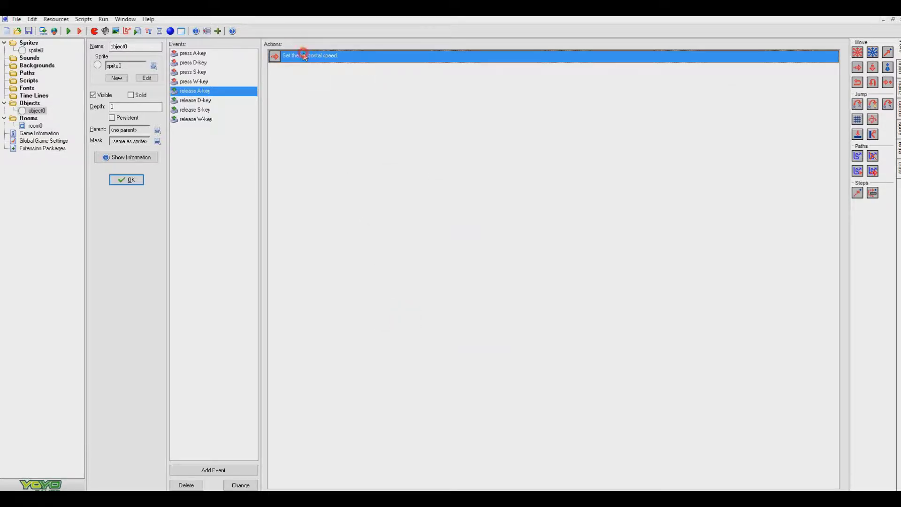
click(322, 90)
Step: Review the actions of each key event and launch a test run
click(206, 117)
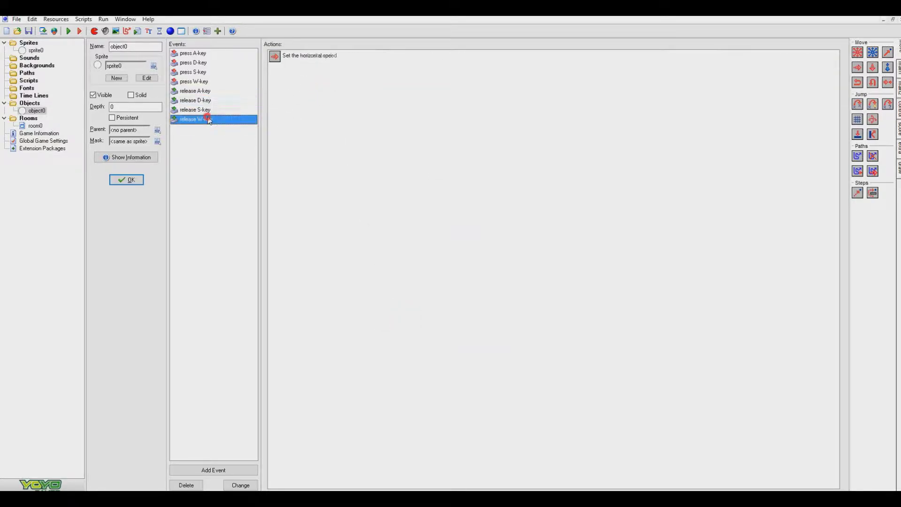
click(211, 110)
click(209, 100)
click(208, 91)
click(207, 82)
click(206, 72)
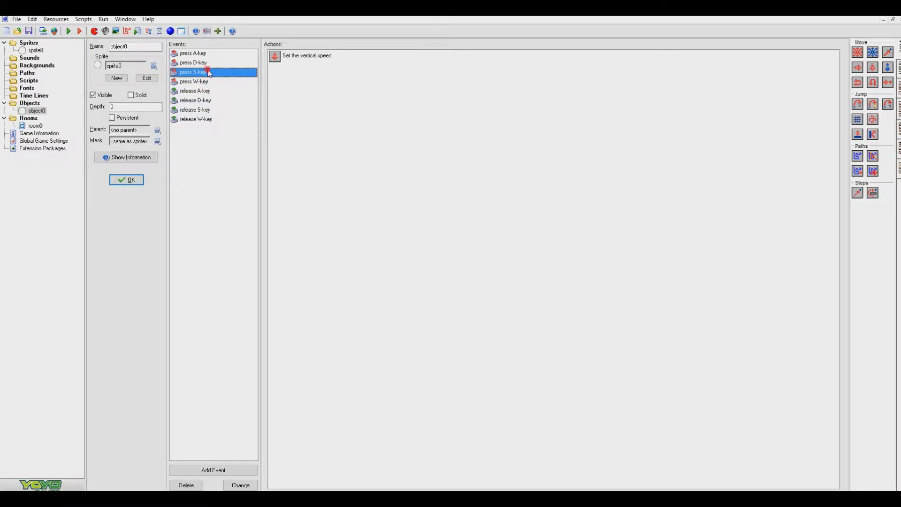
click(206, 63)
click(206, 53)
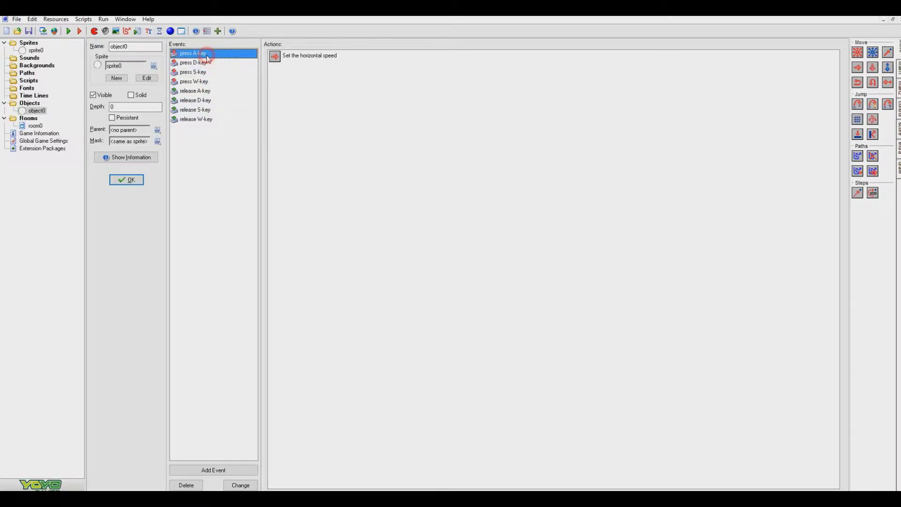
click(68, 31)
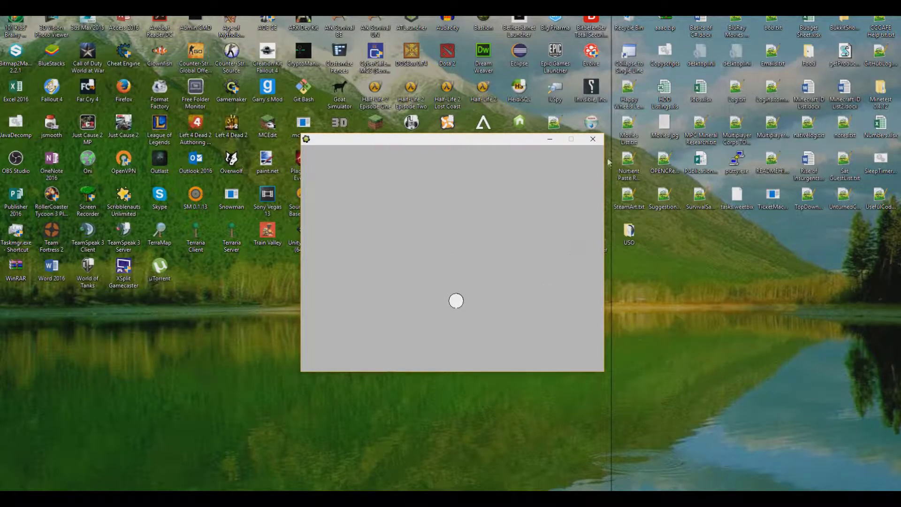
Step: Close the test game and check the press W-key (-2) and press S-key vertical speeds
click(593, 139)
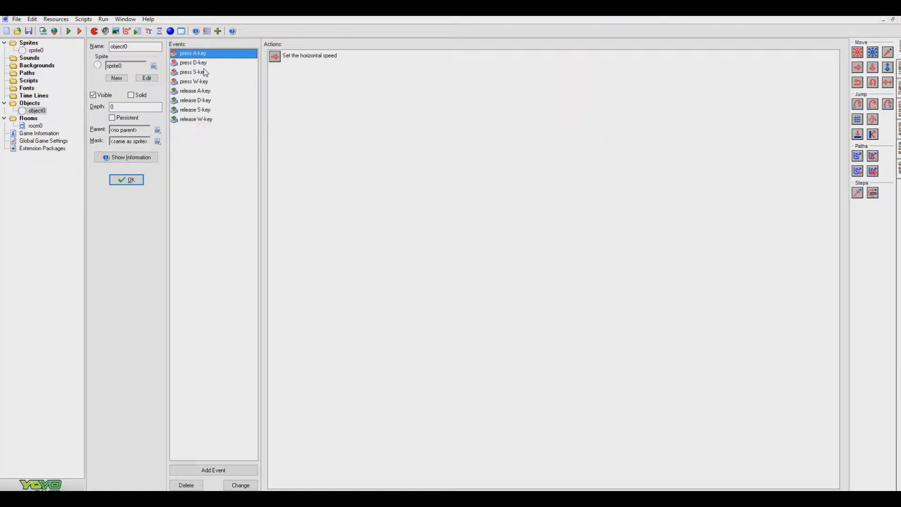
click(194, 82)
double_click(300, 56)
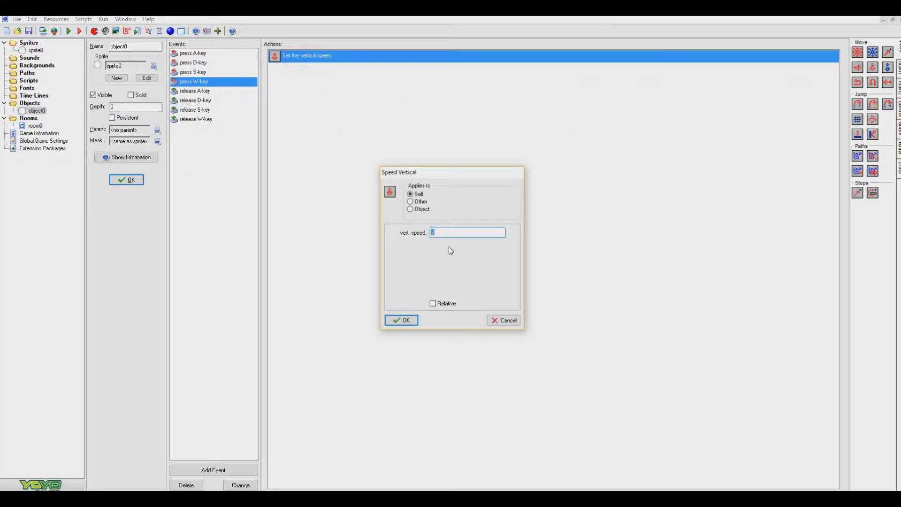
click(400, 320)
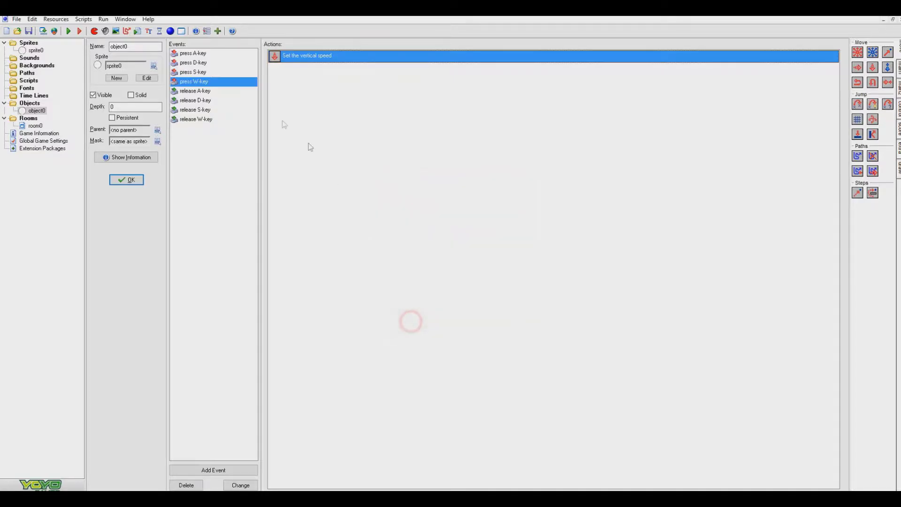
click(208, 72)
double_click(303, 59)
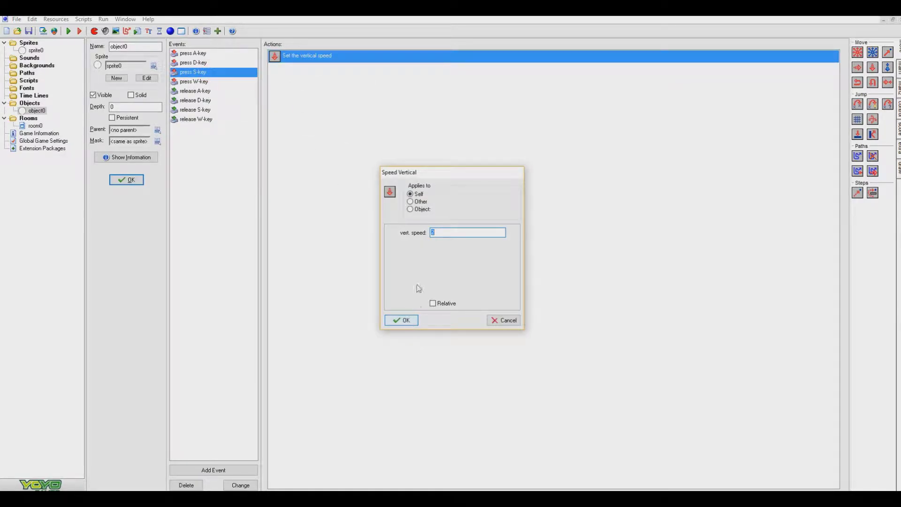
click(401, 320)
Step: Recheck the press W-key vertical speed and run the game again with F5
click(207, 82)
double_click(306, 56)
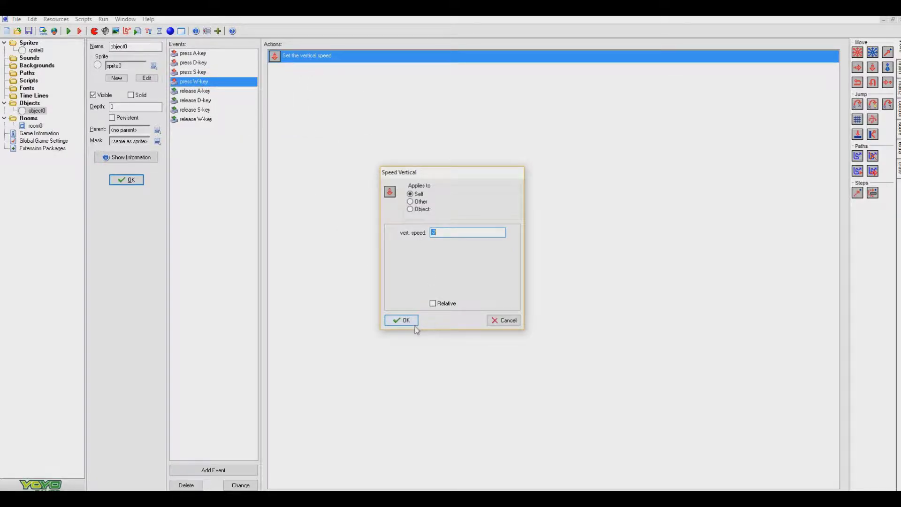
click(413, 325)
key(F5)
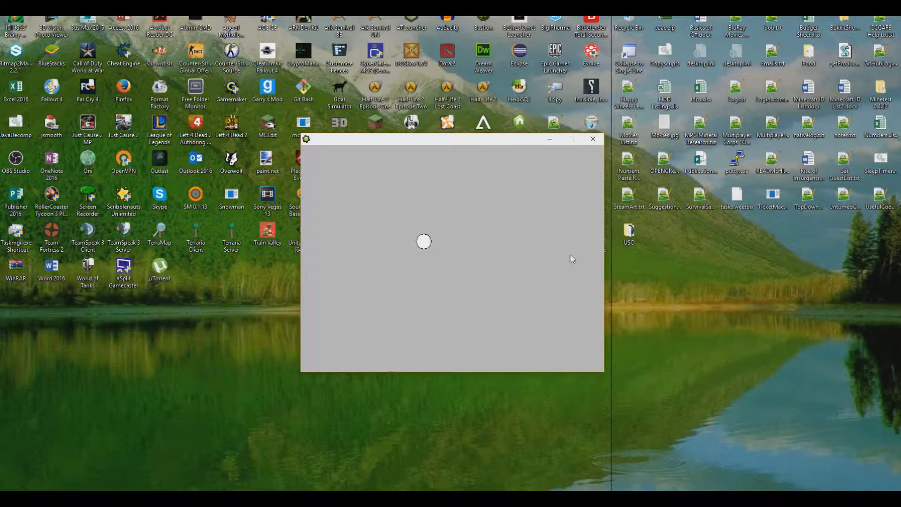
click(594, 141)
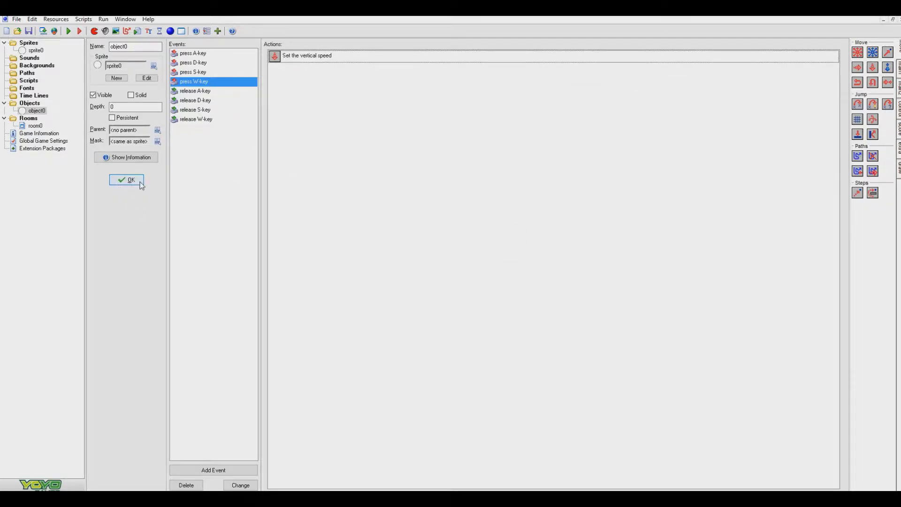
click(127, 180)
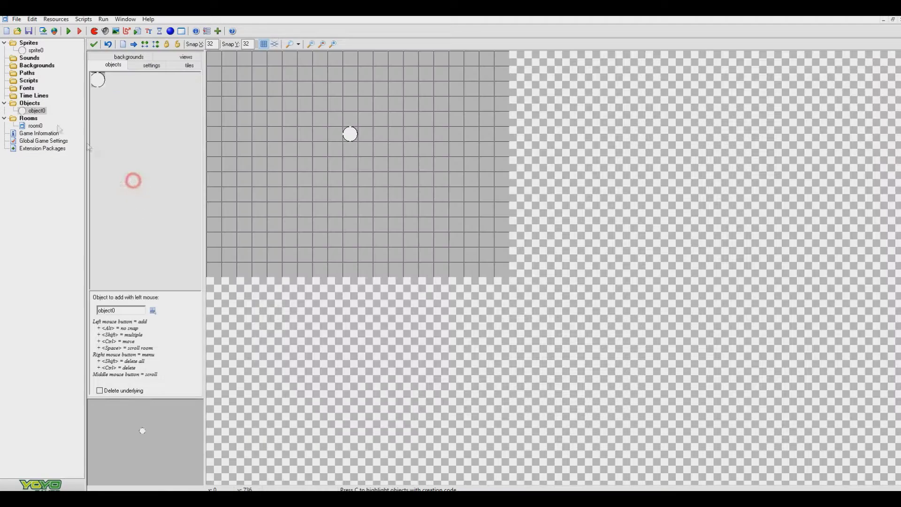
double_click(34, 111)
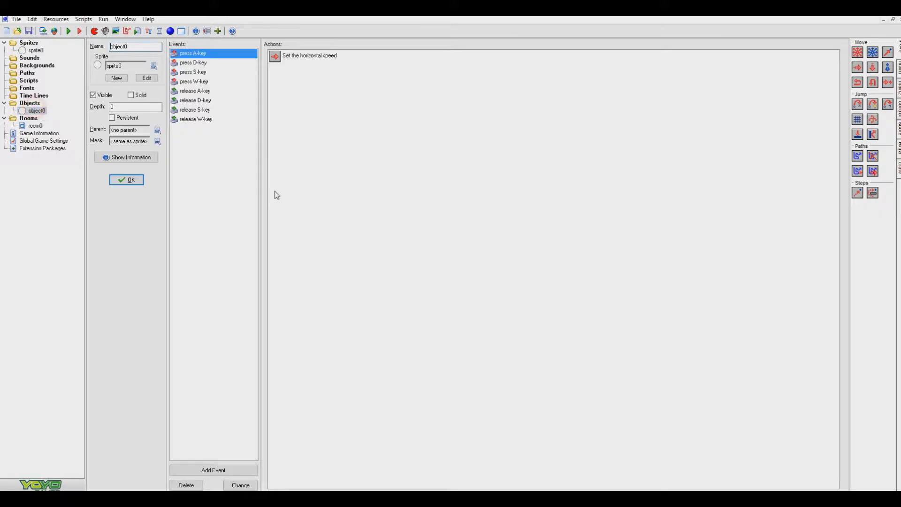
click(123, 180)
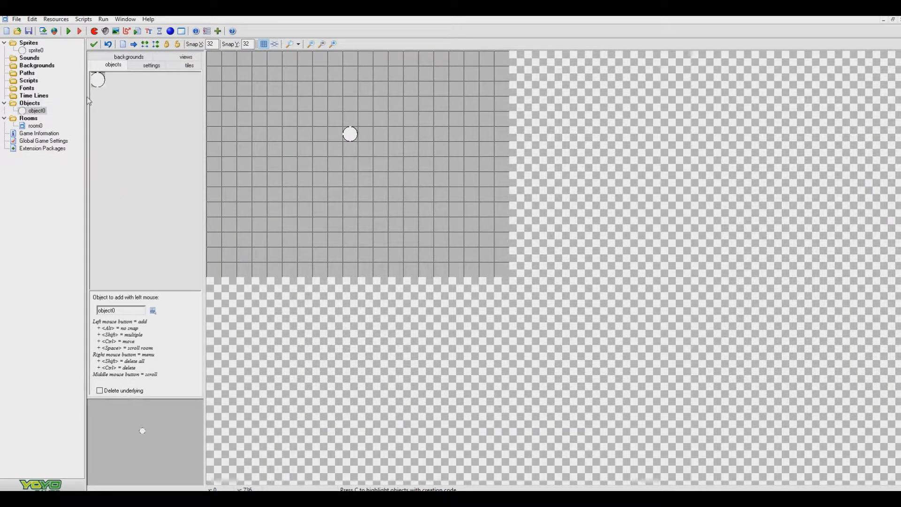
click(33, 113)
double_click(32, 113)
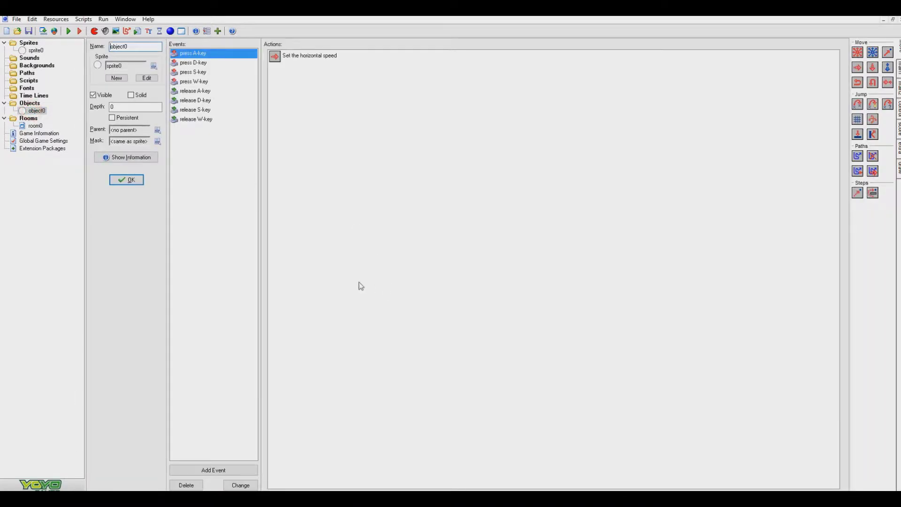
Step: Create a new enemy object and a new sprite, sprite1, for editing
click(170, 31)
key(shift+ctrl+u)
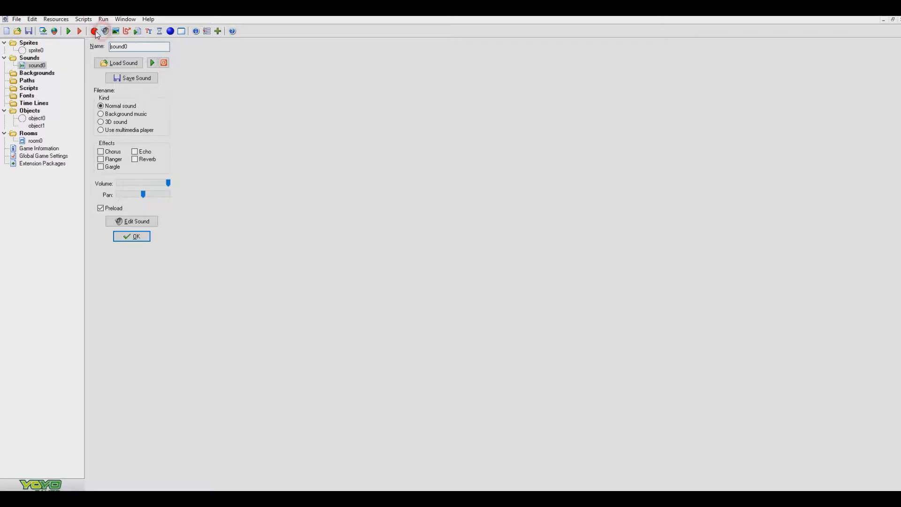
click(94, 31)
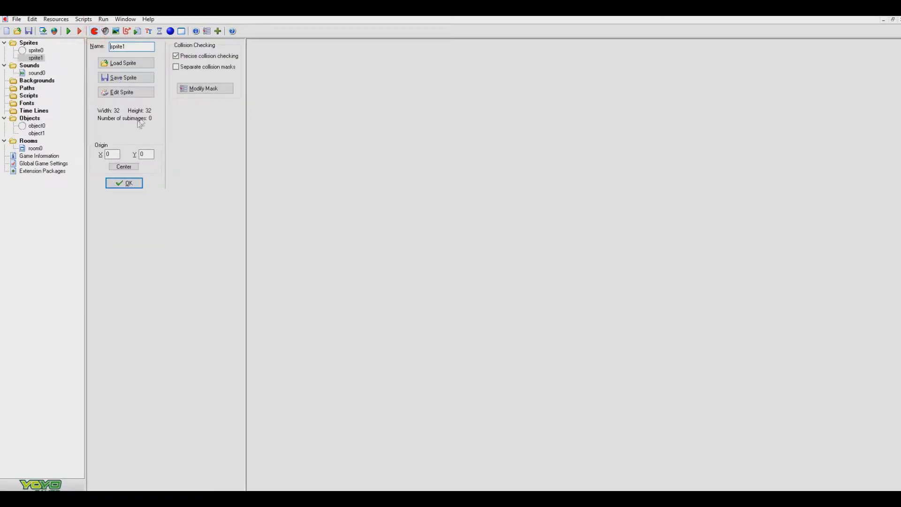
click(130, 93)
Step: Draw a red rectangle on a new frame of sprite1 and confirm the sprite
click(377, 116)
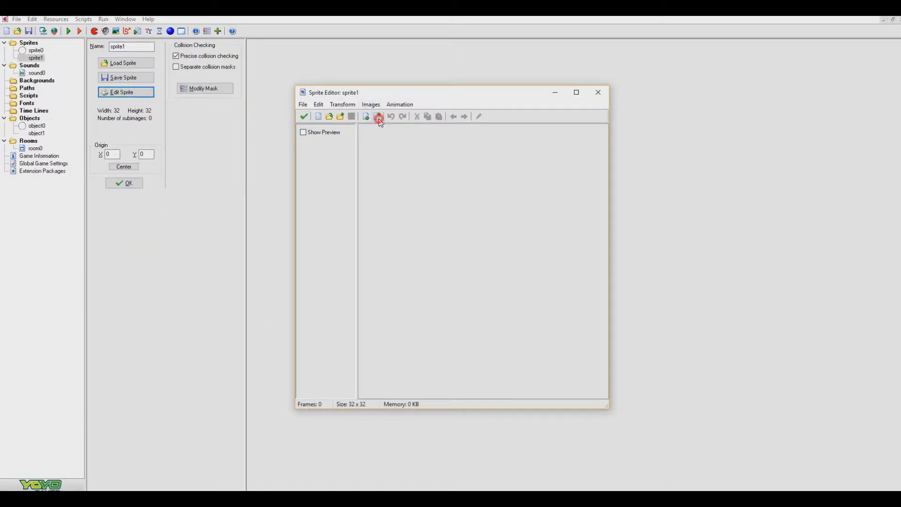
double_click(378, 136)
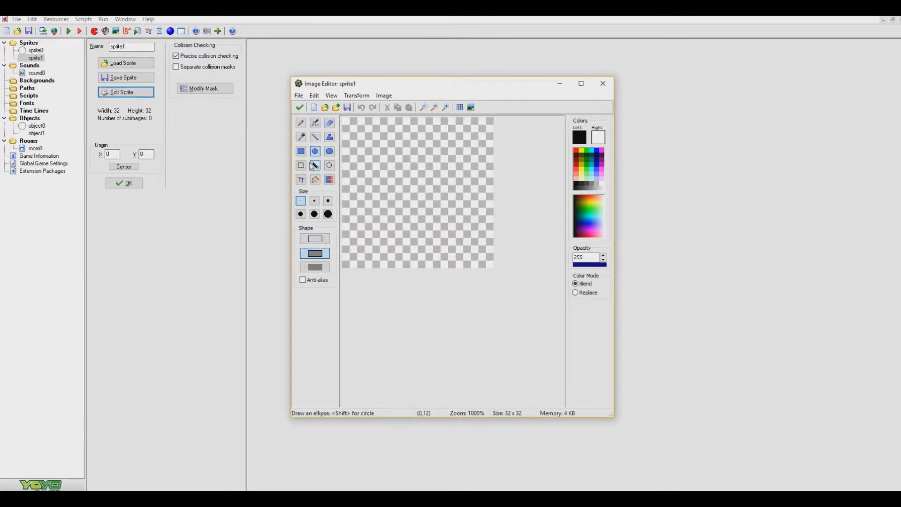
click(301, 151)
click(576, 150)
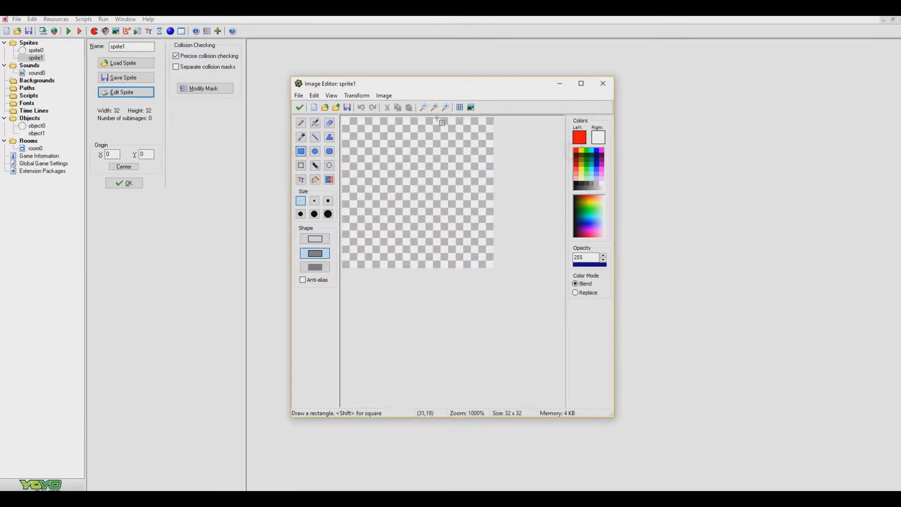
drag(349, 121, 490, 267)
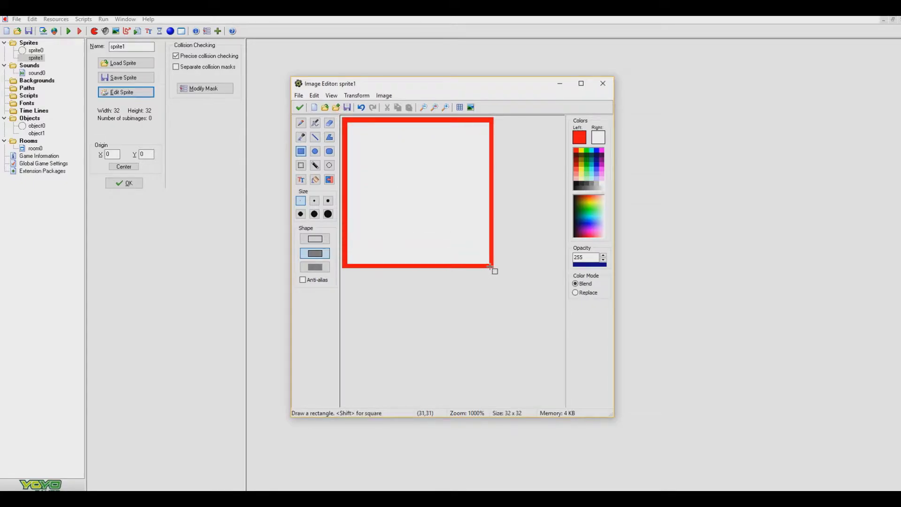
click(299, 108)
click(303, 116)
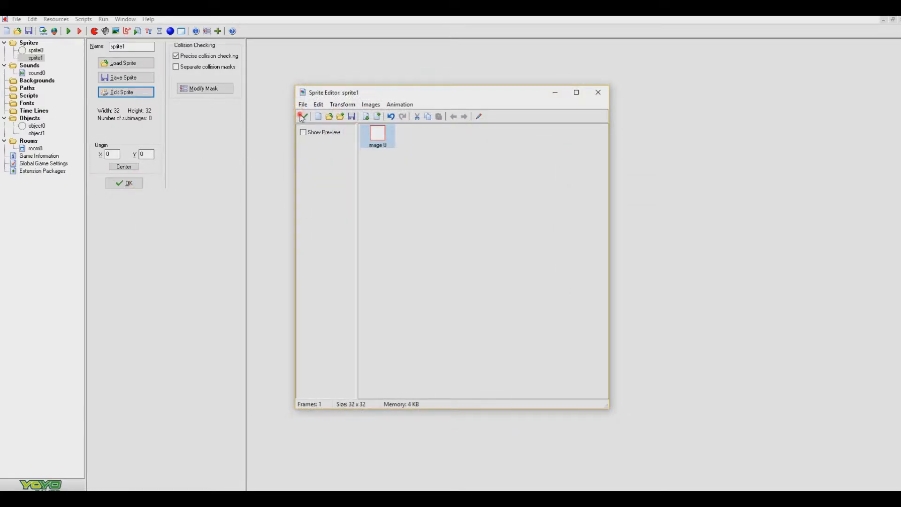
click(123, 183)
Step: Give object1 the sprite1 sprite and add a collision event with object0
double_click(38, 134)
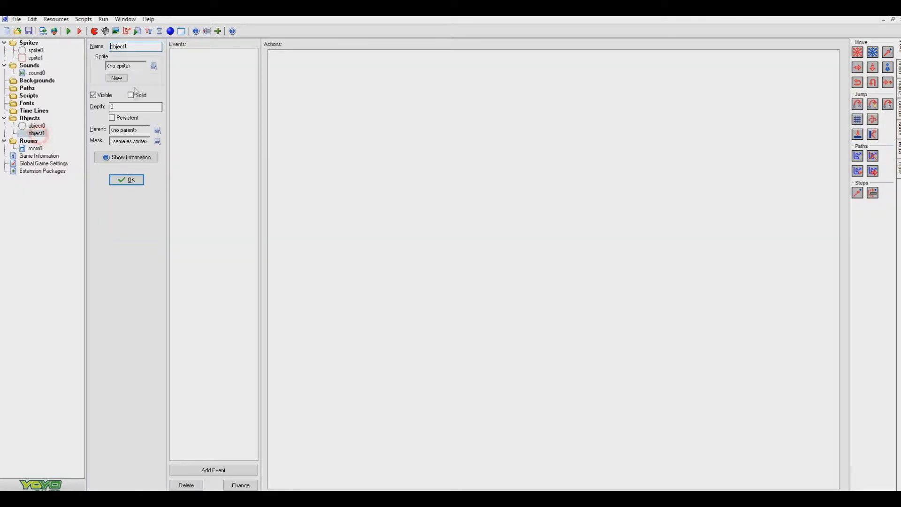
click(153, 65)
click(172, 94)
click(239, 470)
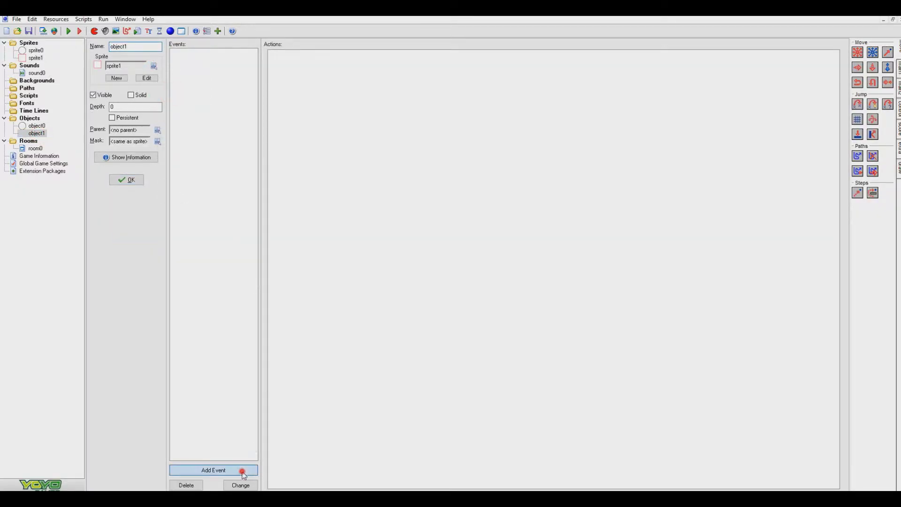
click(340, 262)
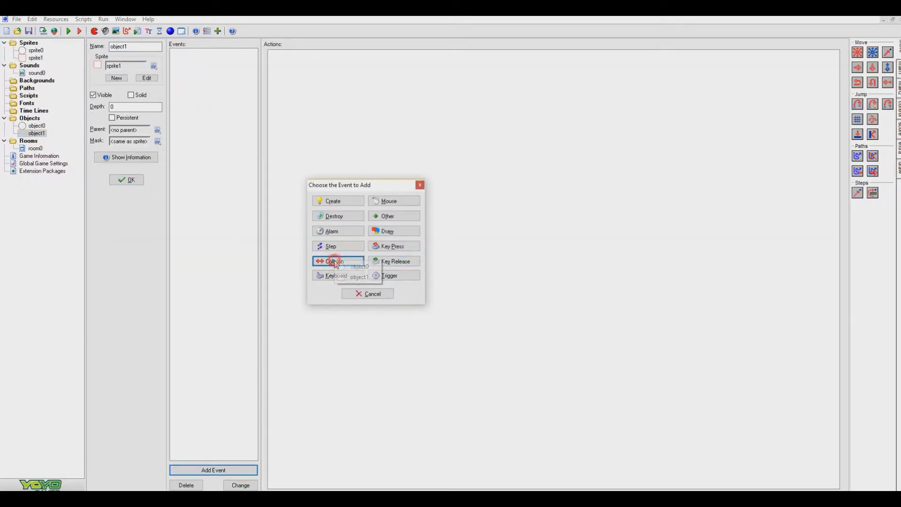
click(361, 269)
Step: Add a Restart Room action with the Fade out and in transition to the collision
click(898, 69)
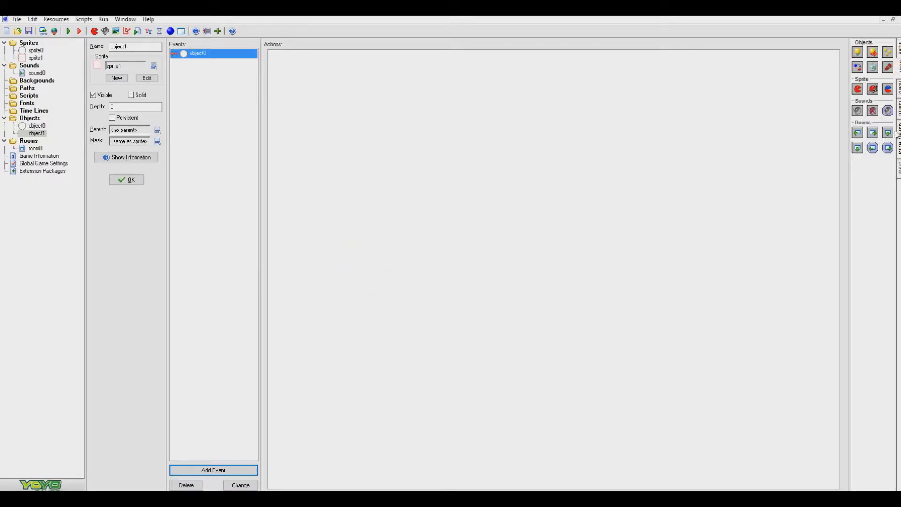
drag(887, 132, 436, 266)
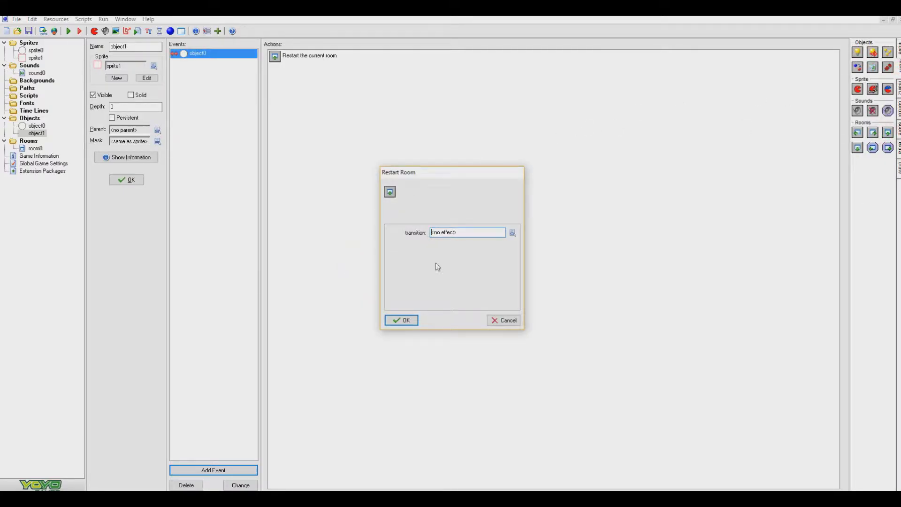
click(512, 232)
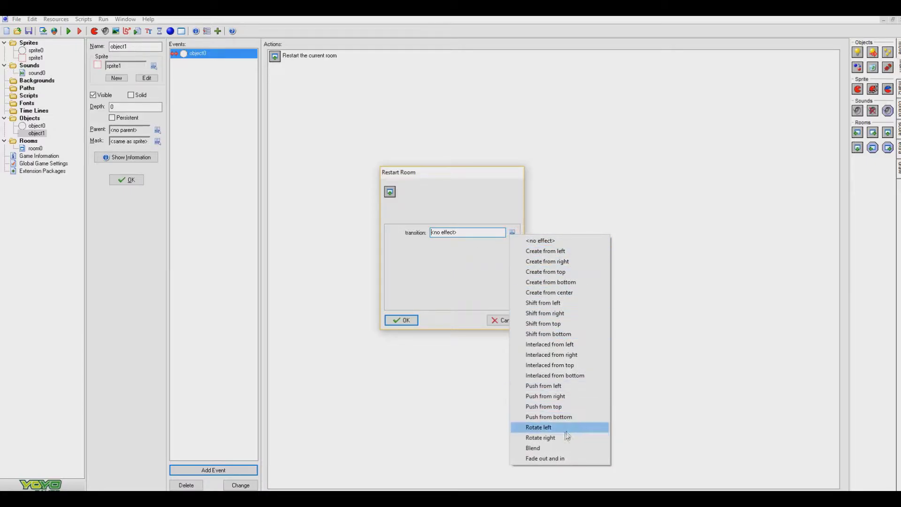
click(544, 458)
click(402, 321)
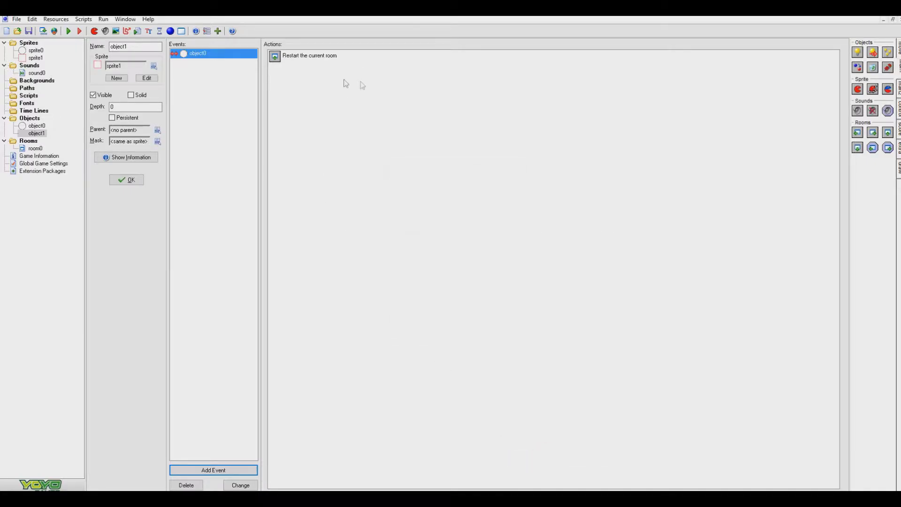
click(33, 149)
Step: Place four object1 squares around the circle in room0, then test-run and close the game
double_click(34, 149)
click(151, 140)
click(172, 157)
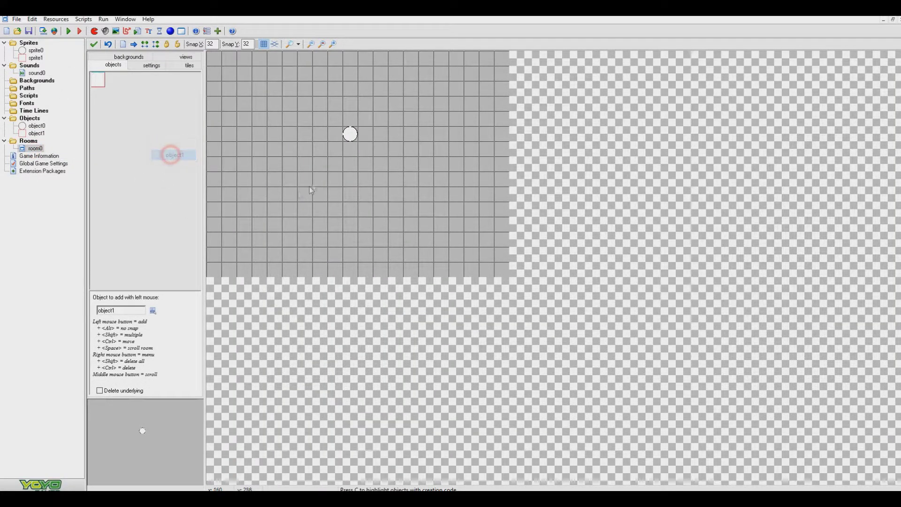
click(323, 166)
click(415, 167)
click(413, 105)
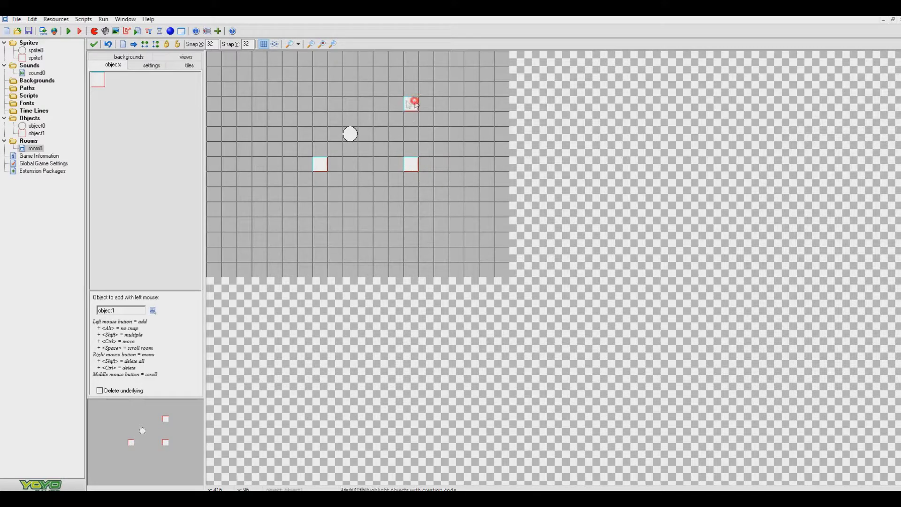
click(318, 104)
click(68, 31)
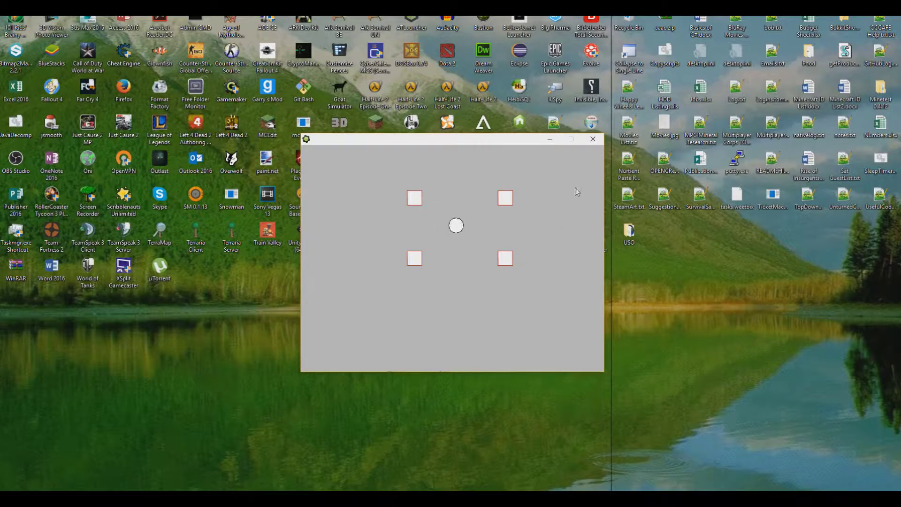
click(599, 141)
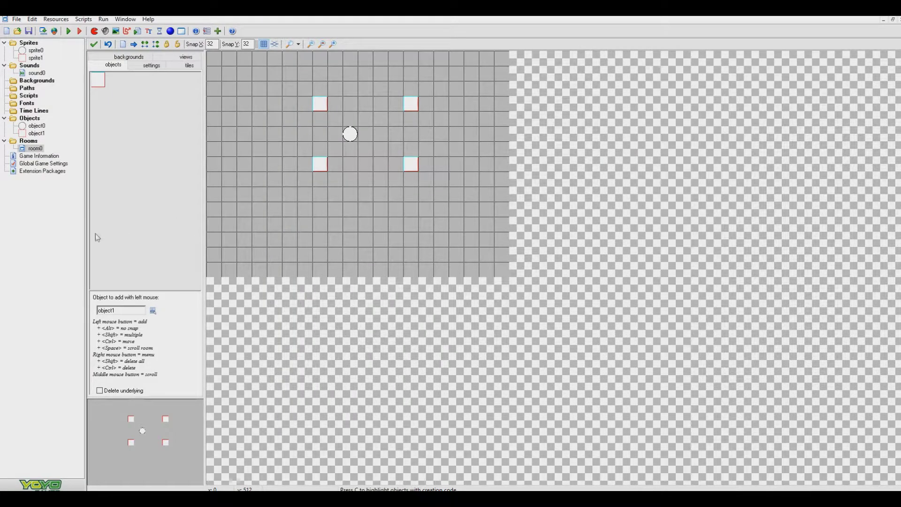
Step: Add a plain Step event to object1
double_click(36, 133)
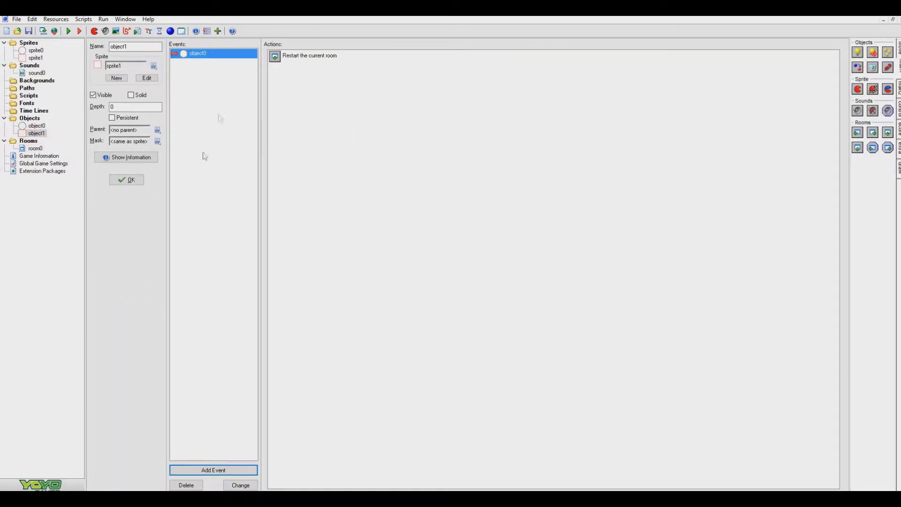
click(210, 470)
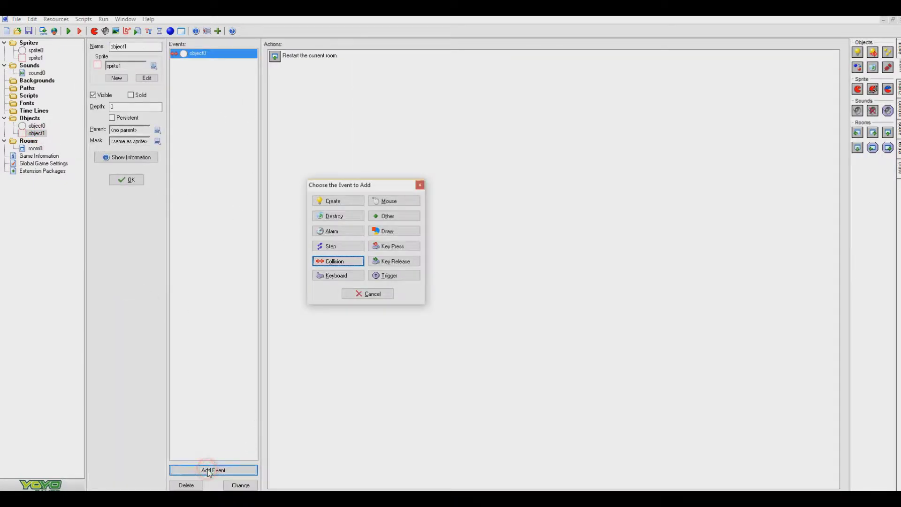
click(337, 246)
click(366, 253)
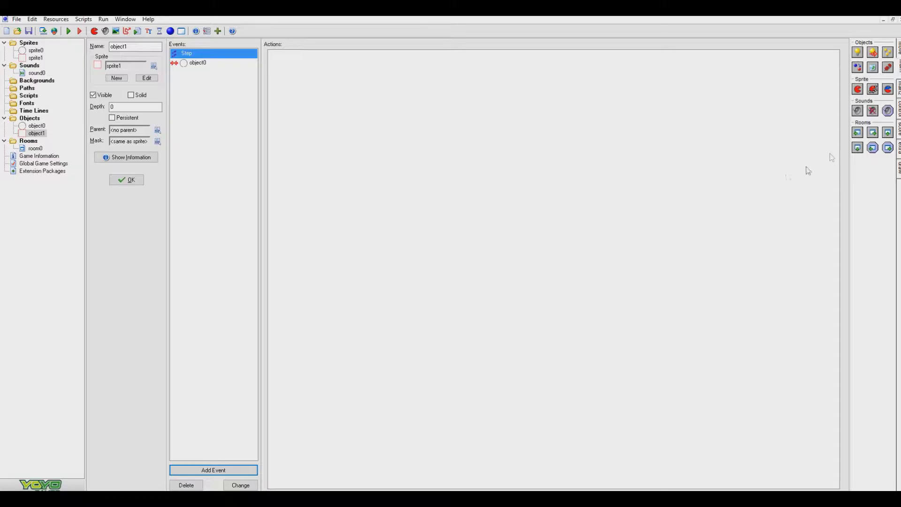
click(897, 49)
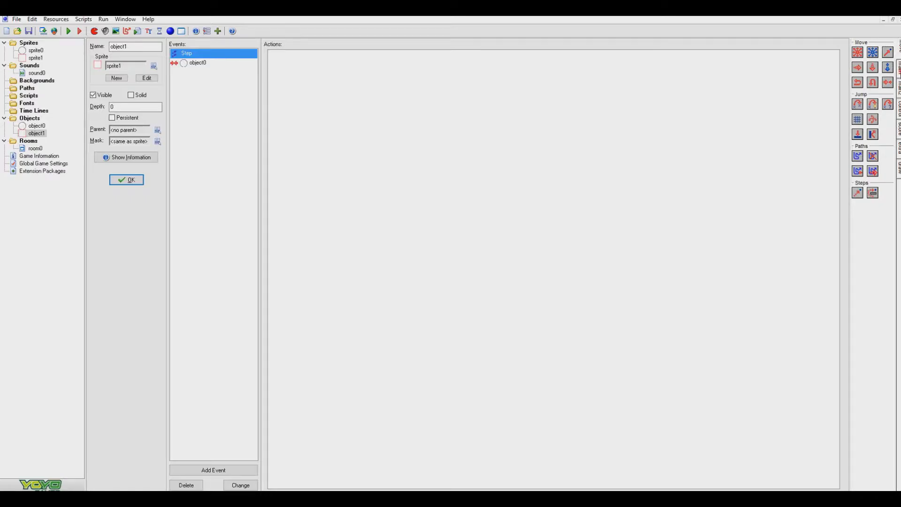
click(898, 86)
click(898, 105)
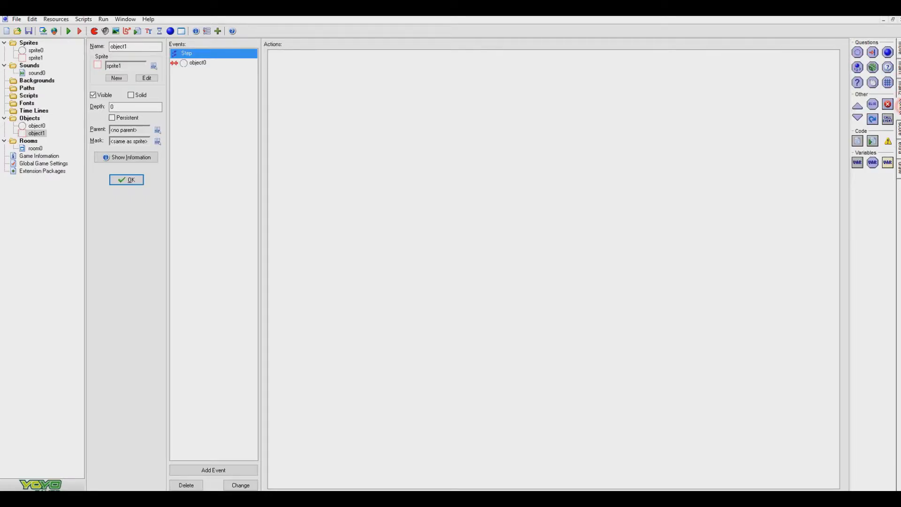
click(898, 48)
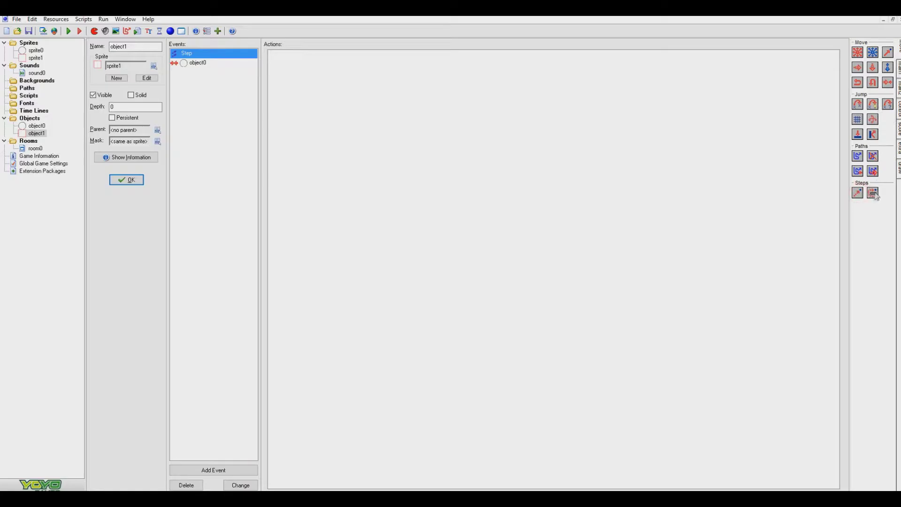
Step: Add a Step Avoiding action toward object0.x, object0.y at speed 1, avoiding solid only
drag(872, 193, 434, 133)
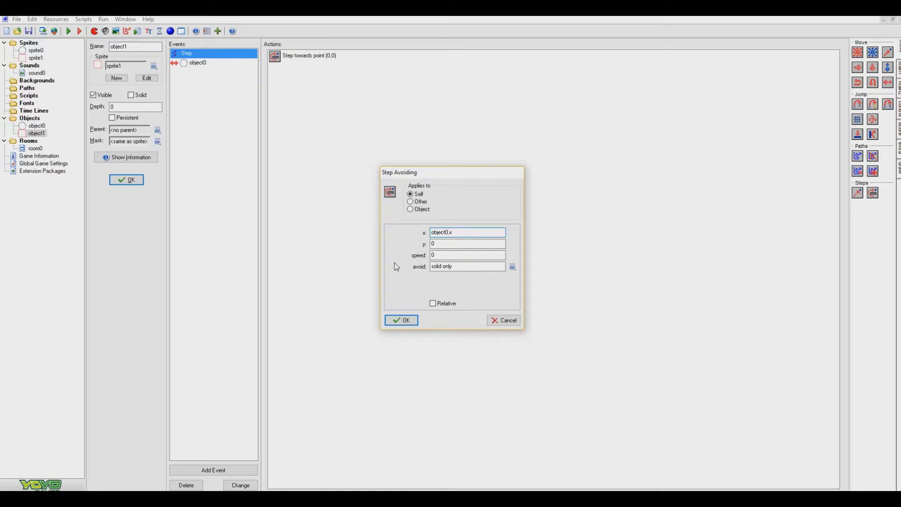
double_click(441, 244)
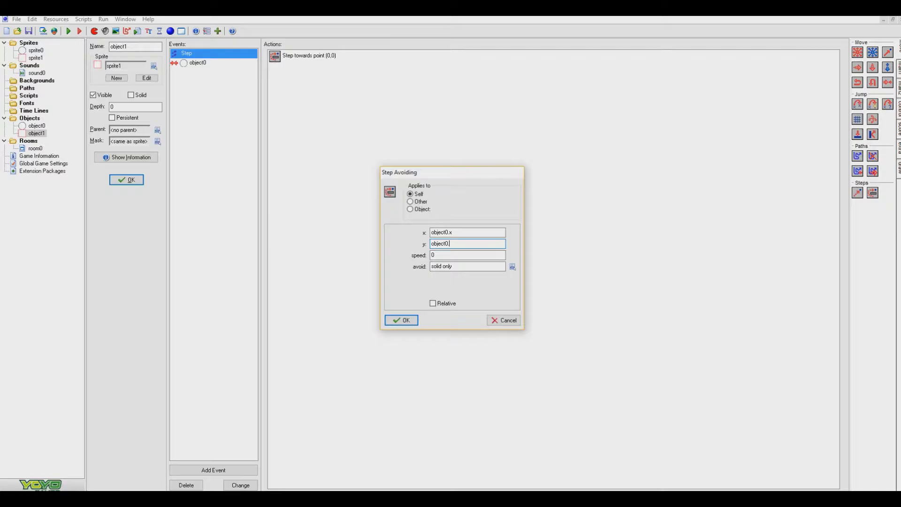
text(y)
double_click(462, 255)
text(1)
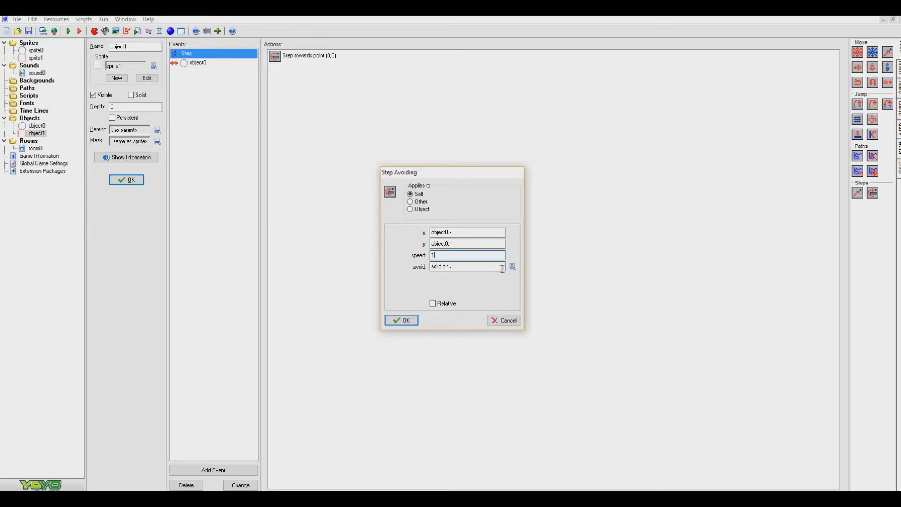
click(512, 266)
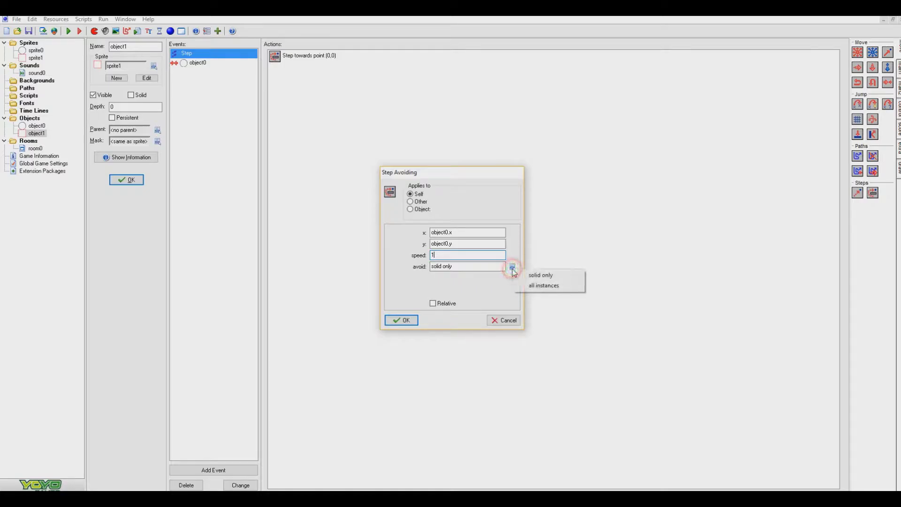
click(404, 320)
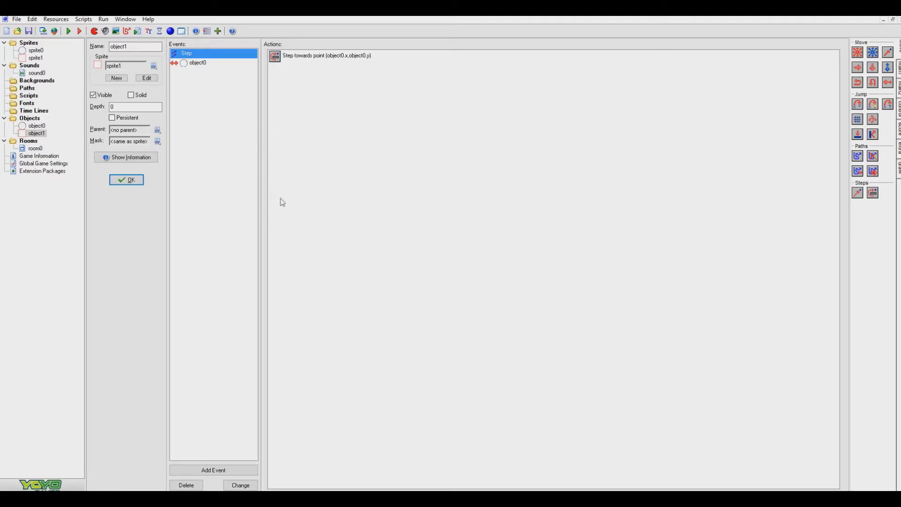
Step: Recheck the step-toward action's settings and start a test run
click(316, 56)
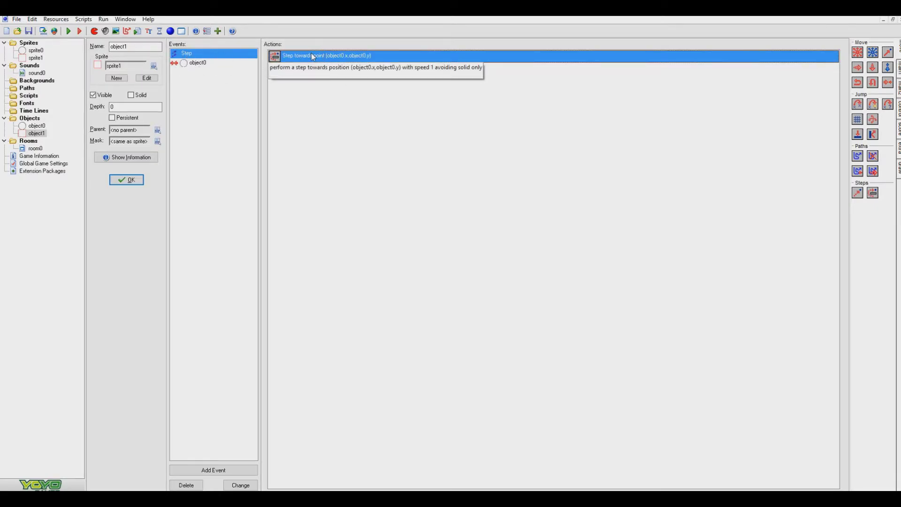
double_click(313, 58)
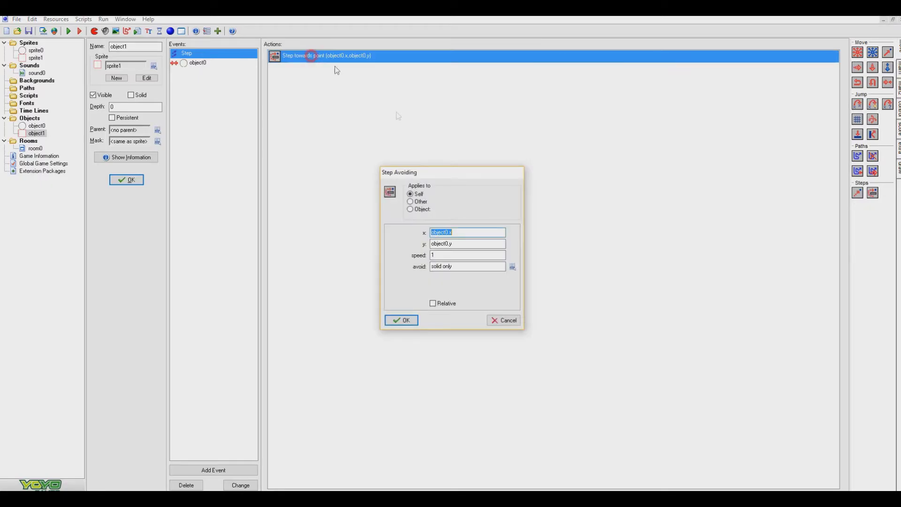
click(400, 319)
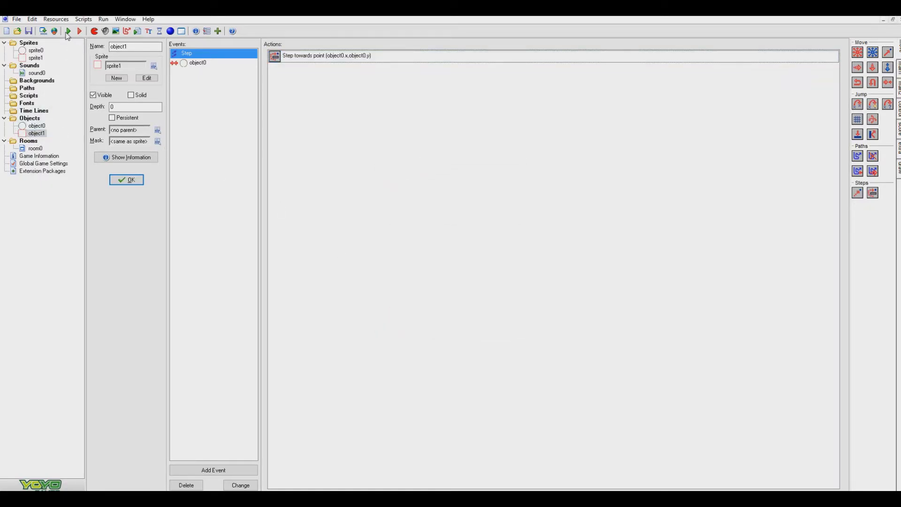
click(69, 31)
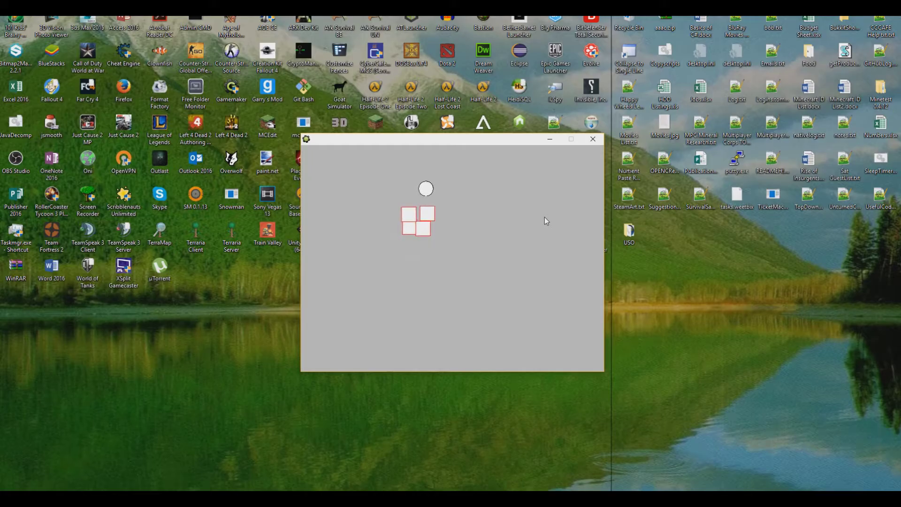
click(592, 139)
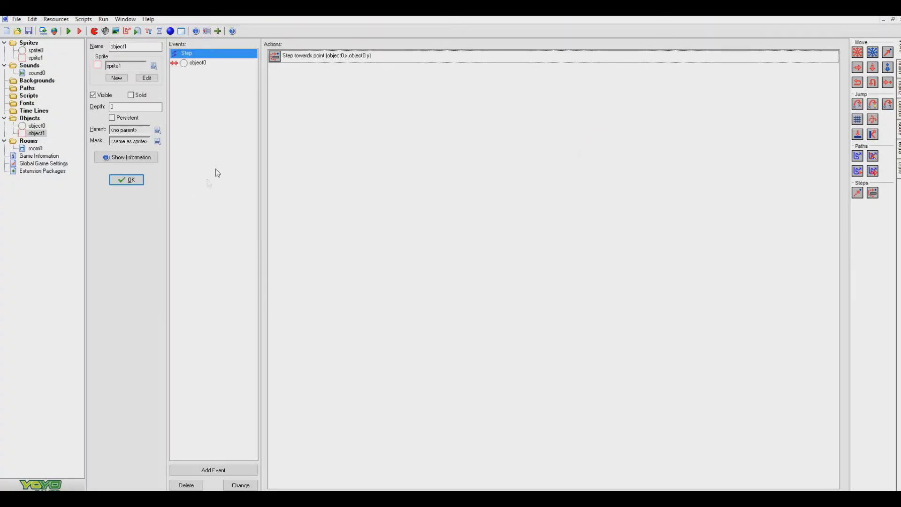